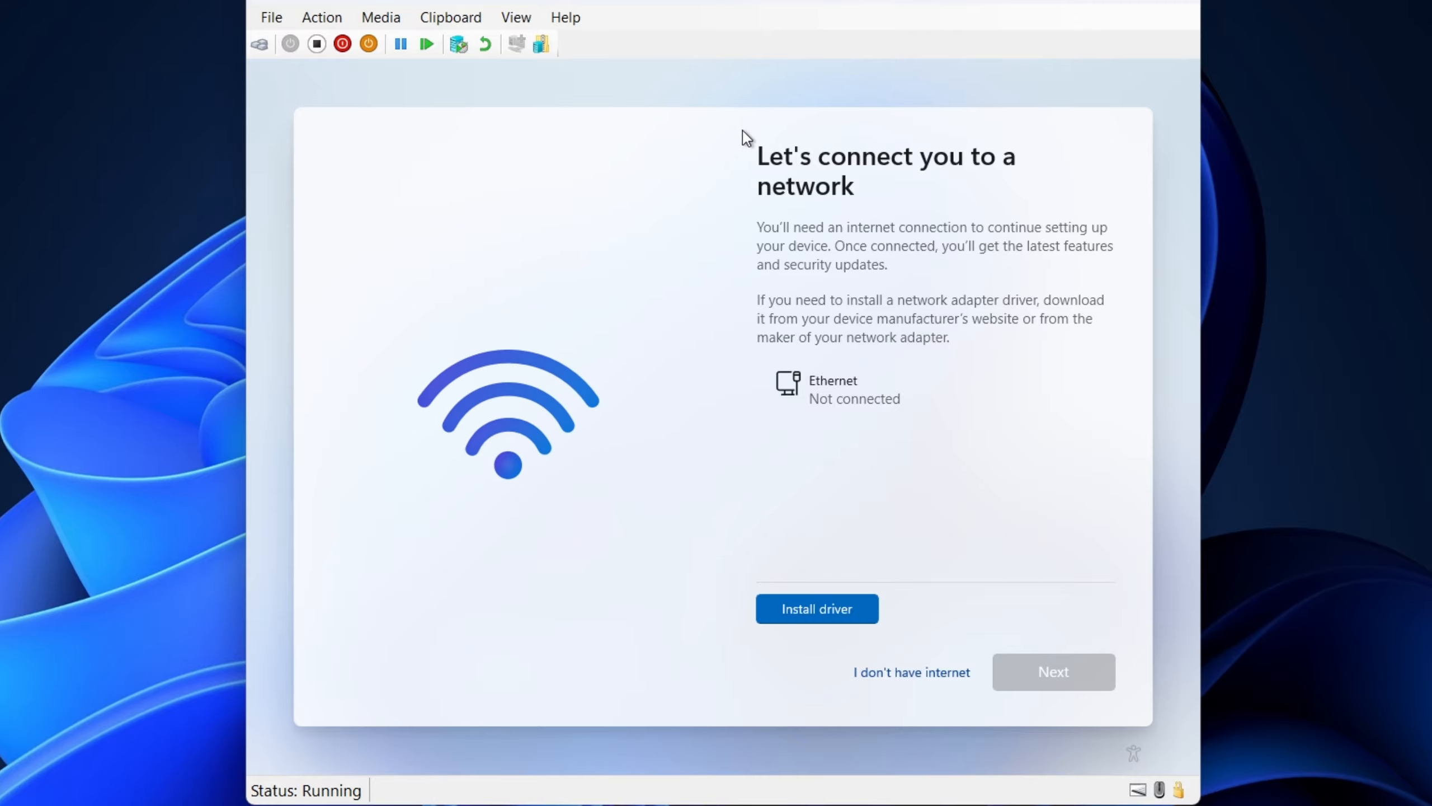
Continue the Windows setup without internet and create a local account named IT with the password left blank.
left_click(897, 679)
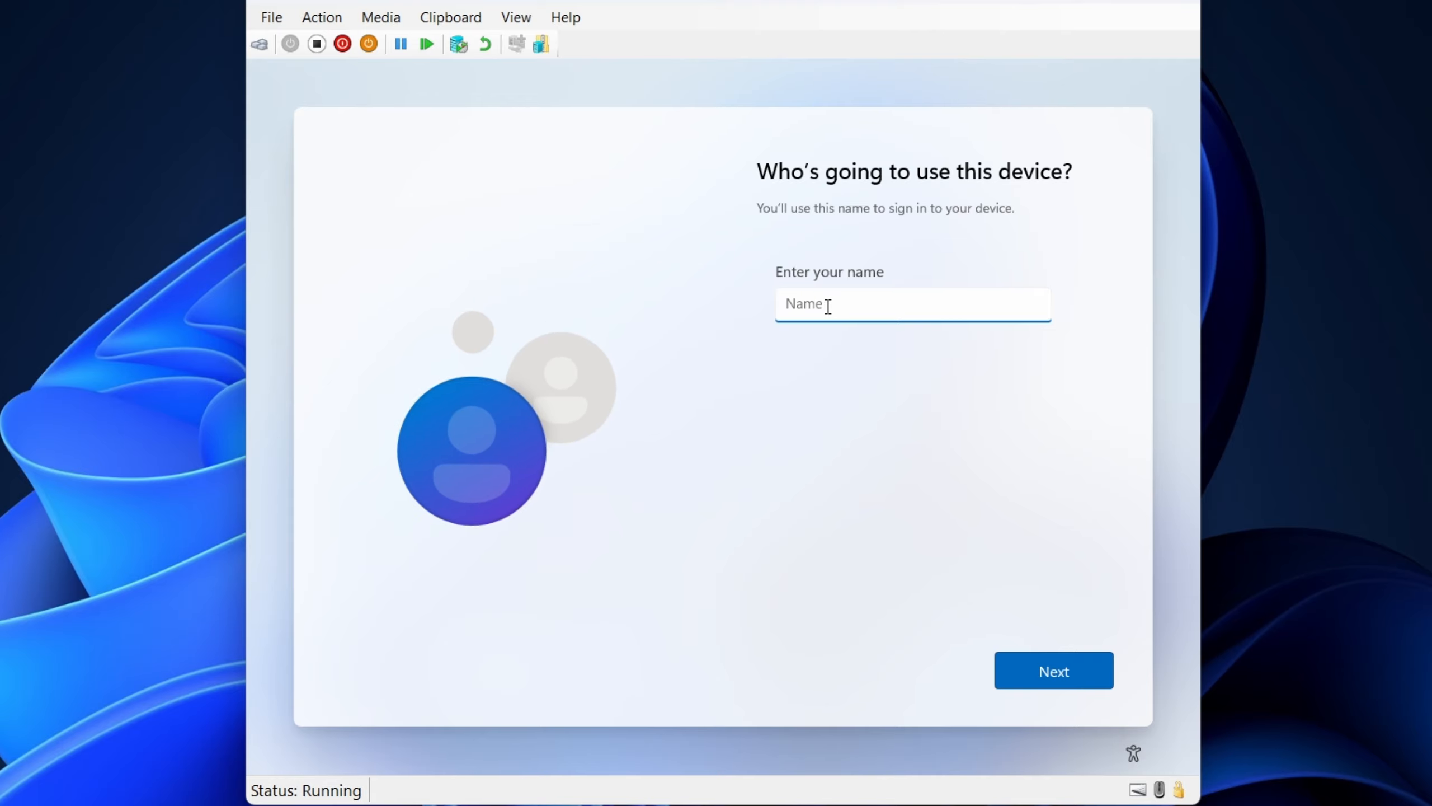
type("i")
key("BackSpace")
type("IT")
left_click(1050, 661)
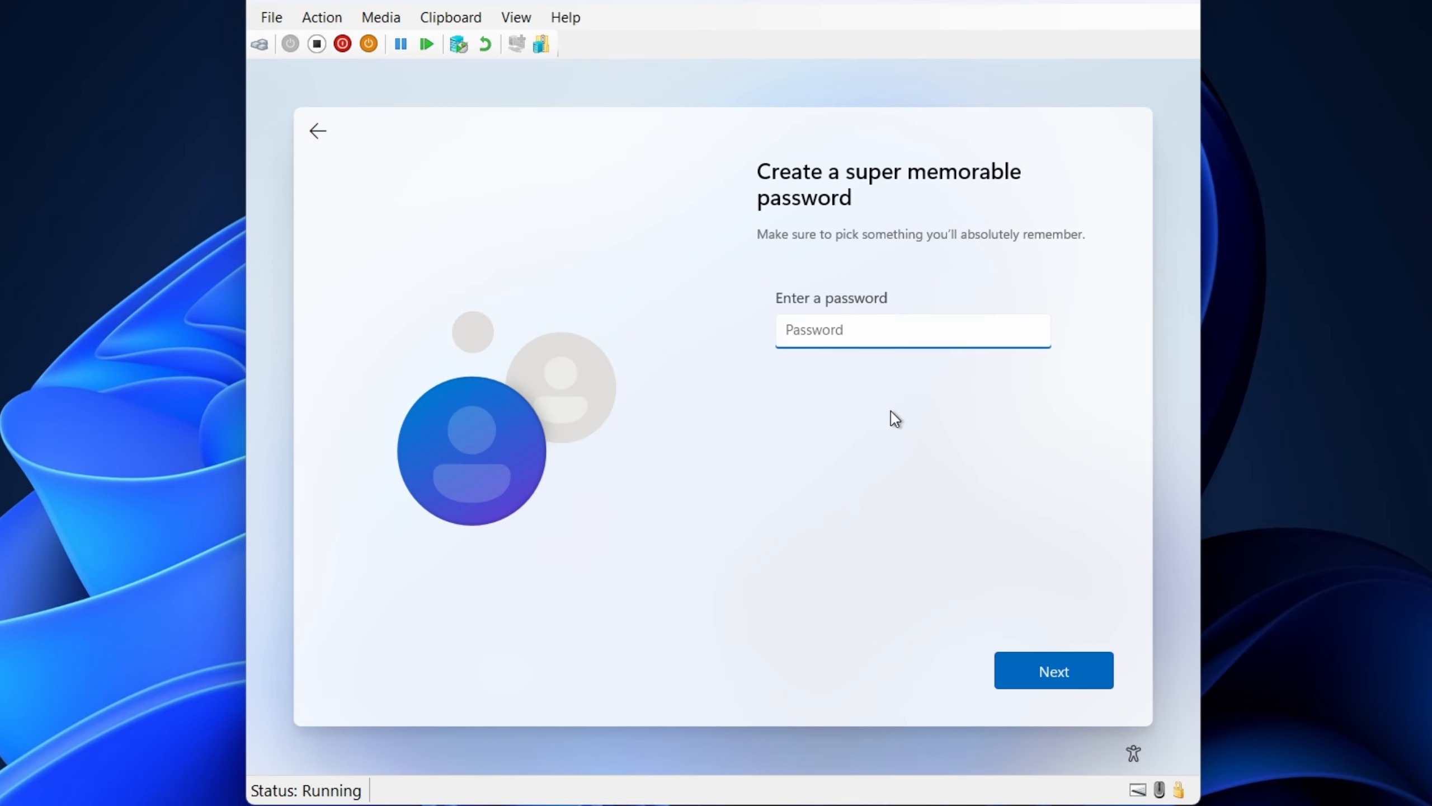
left_click(1041, 681)
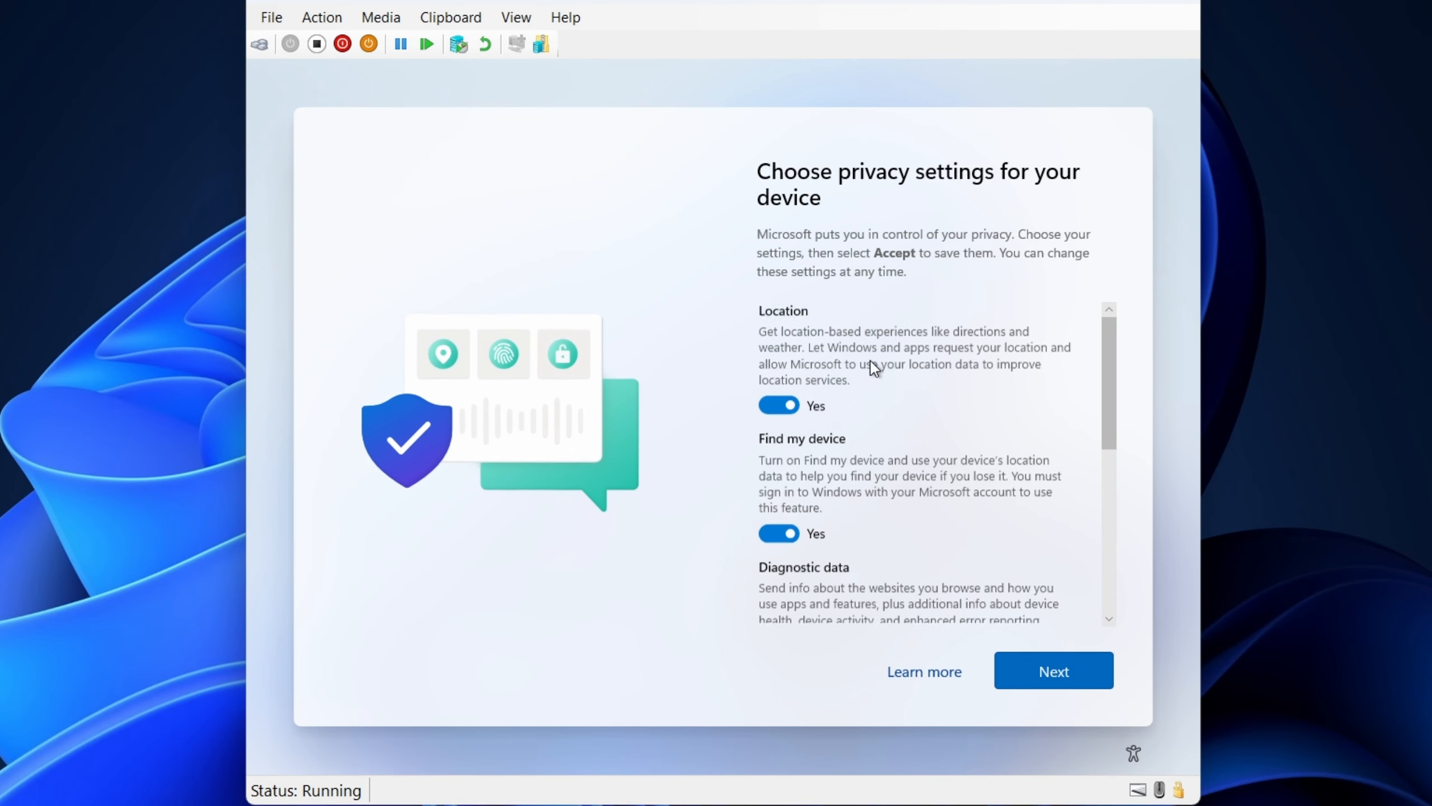
Go through the device privacy settings and accept them with their default choices.
scroll(841, 488, "down", 3)
scroll(832, 504, "down", 3)
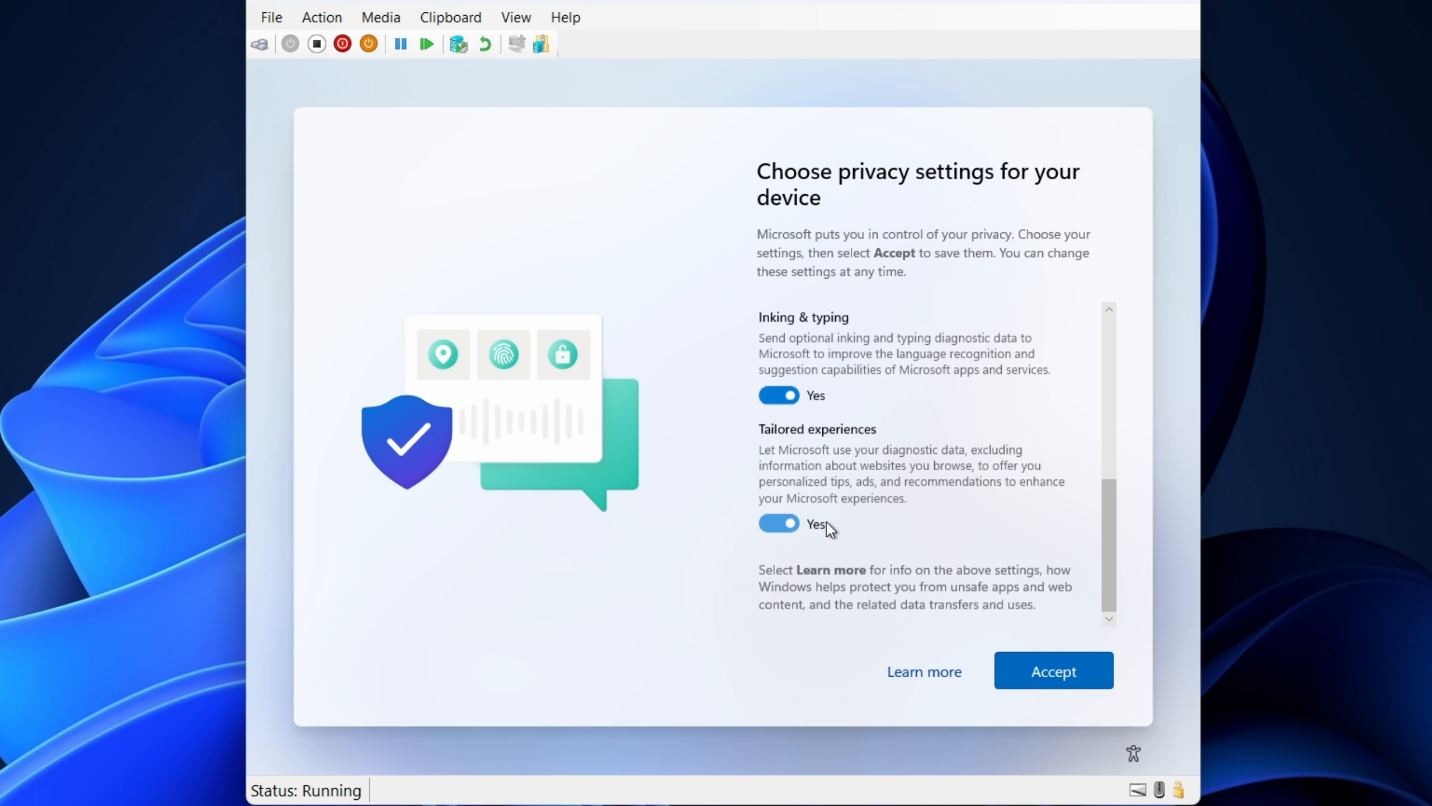
left_click(1070, 683)
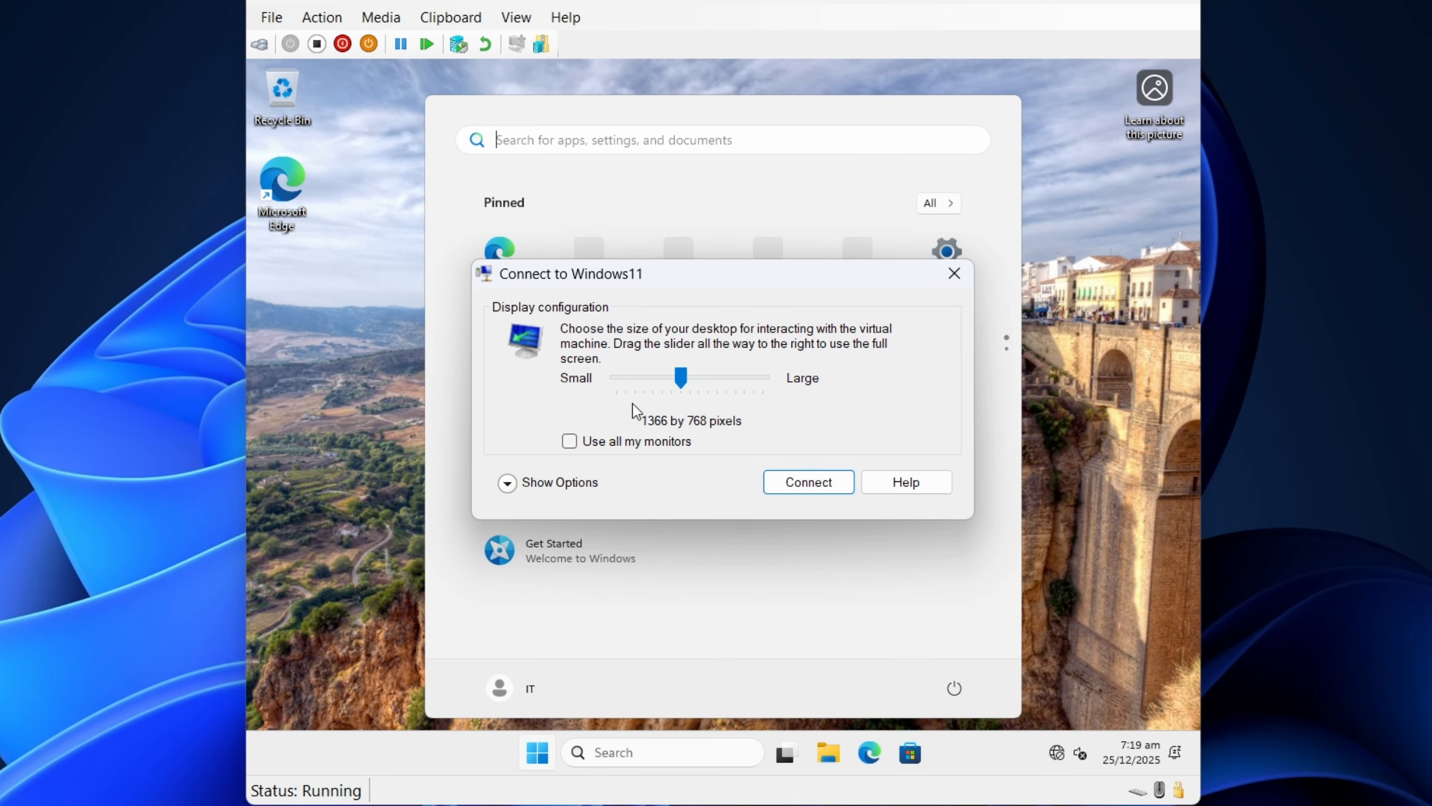
Dismiss the display configuration dialog and connect the virtual machine's network adapter to the virtual switch VS1.
left_click(953, 274)
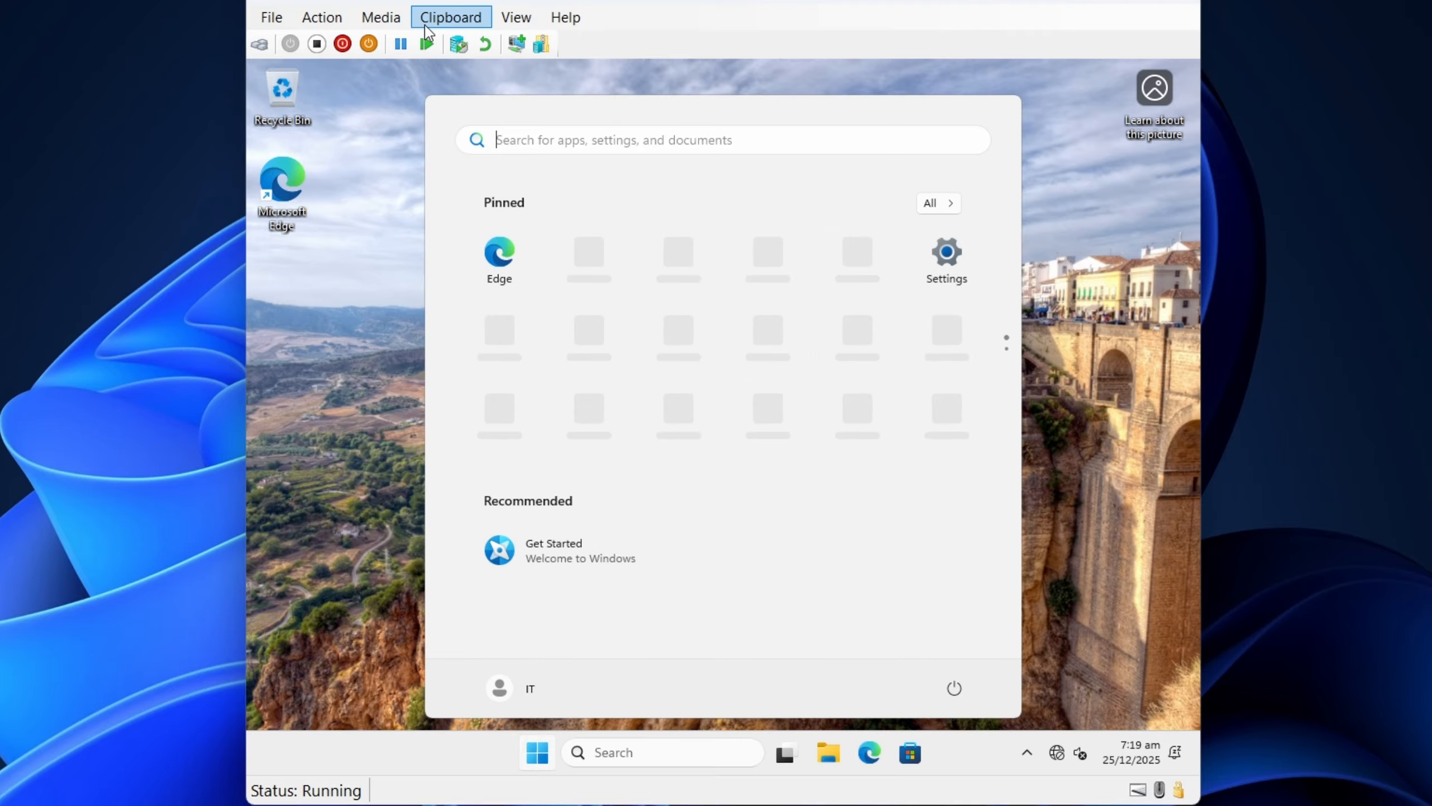
left_click(271, 17)
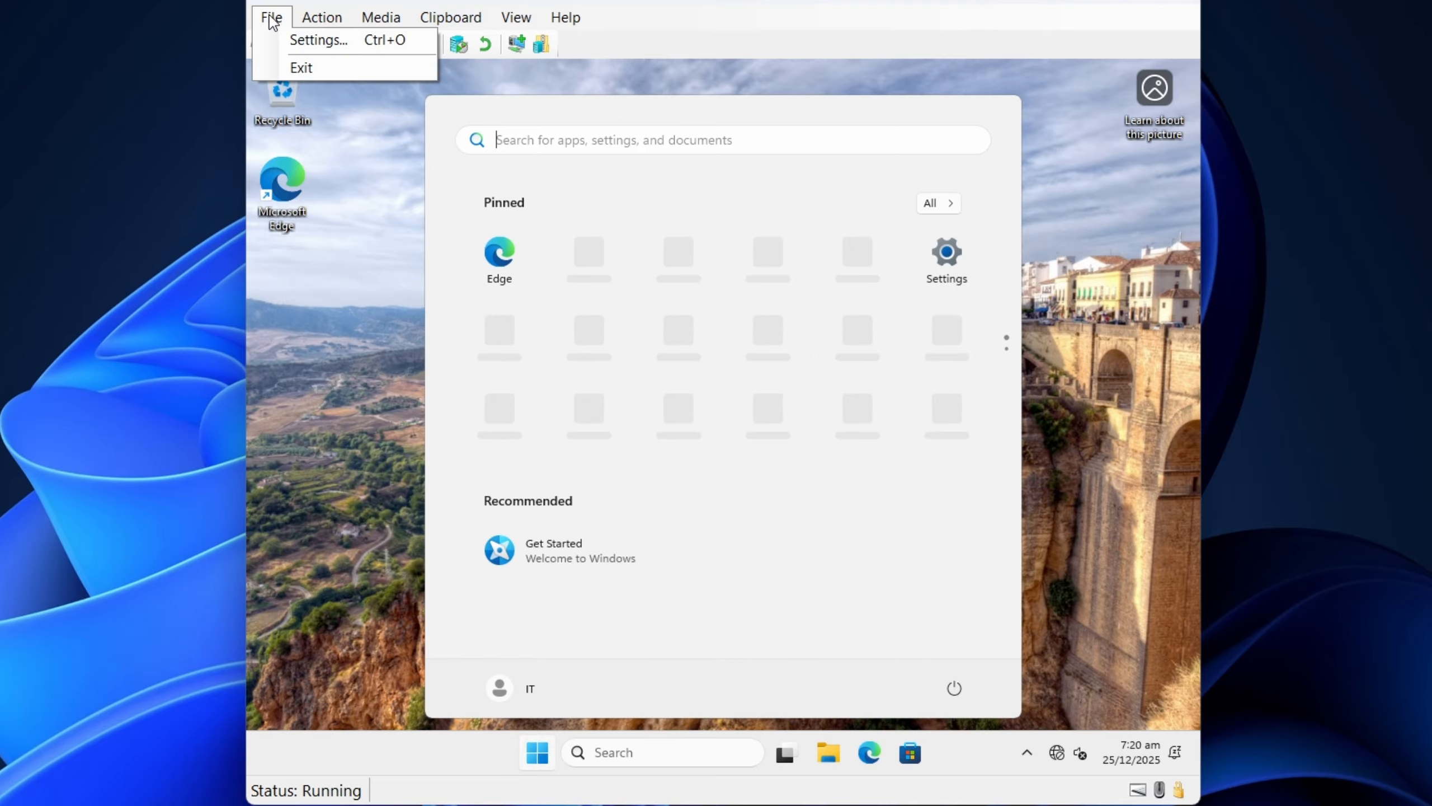
left_click(310, 39)
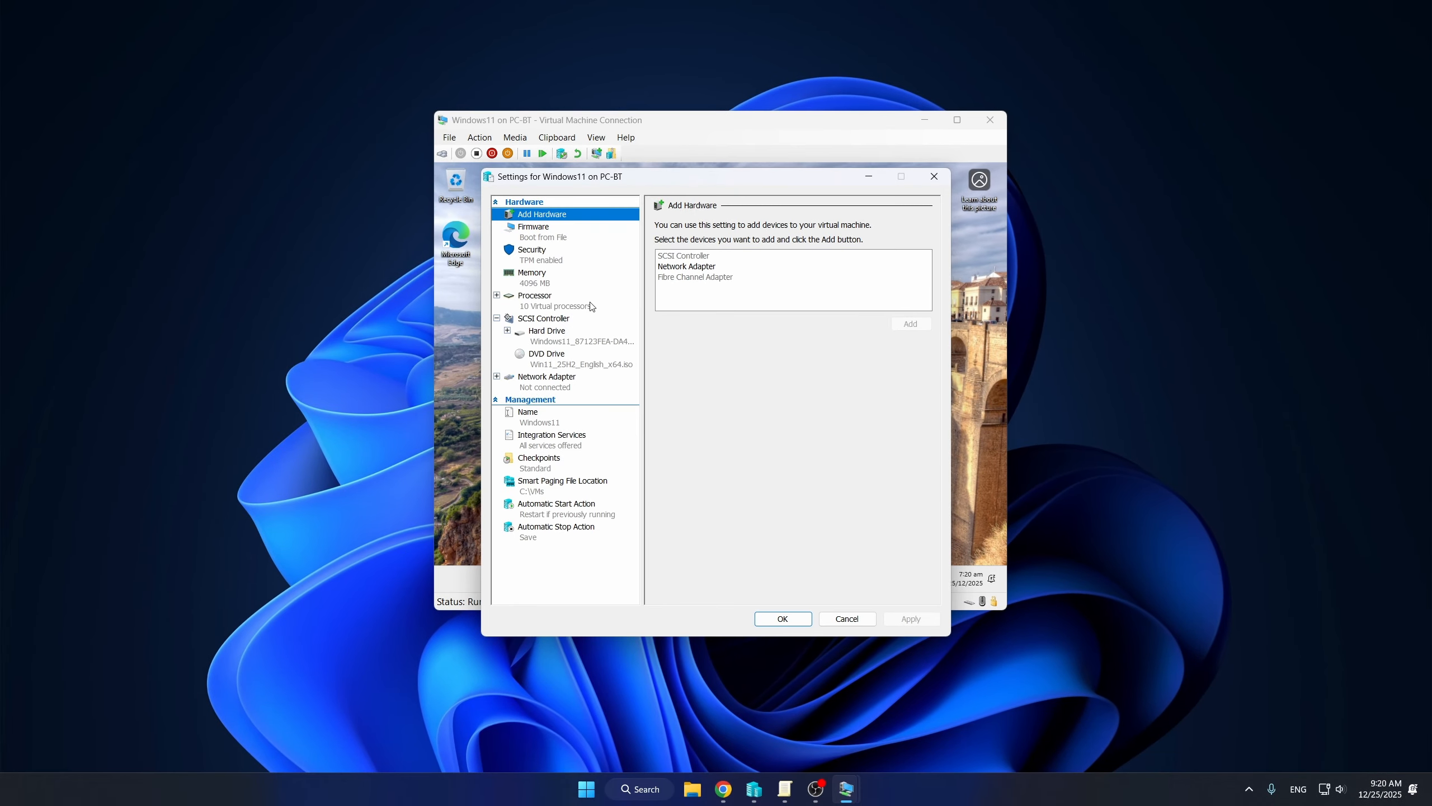
left_click(560, 424)
left_click(559, 446)
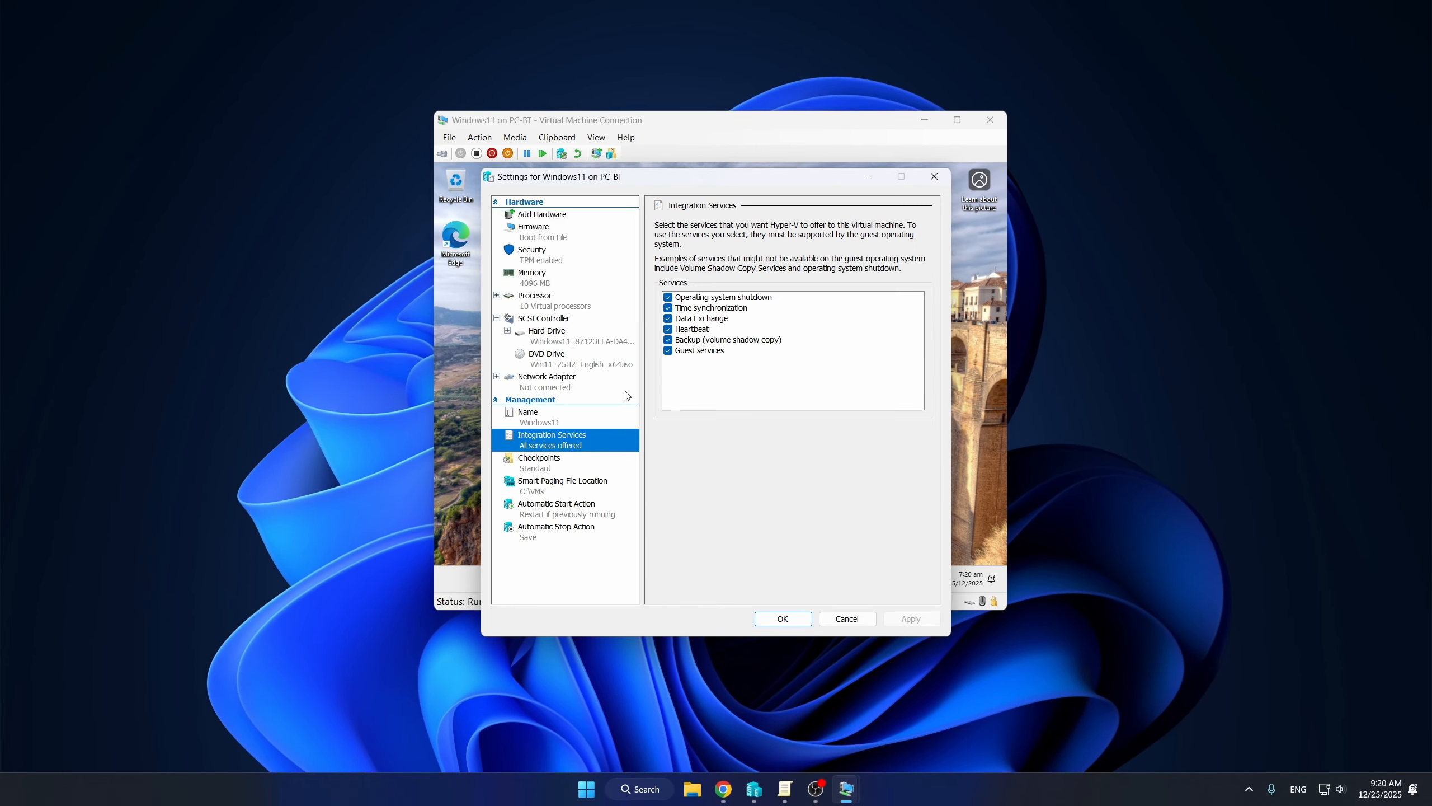
left_click(550, 382)
left_click(733, 262)
left_click(684, 296)
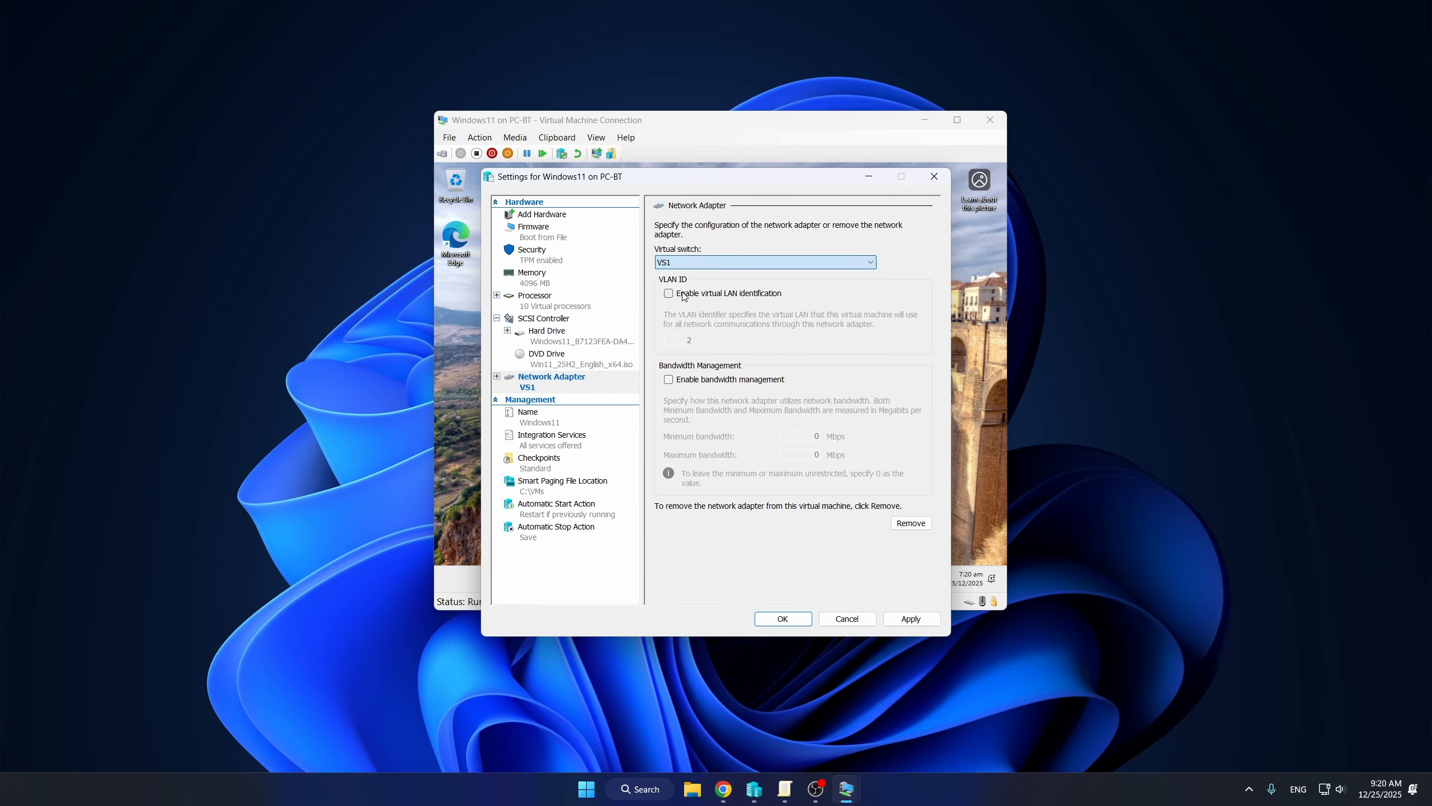
left_click(783, 618)
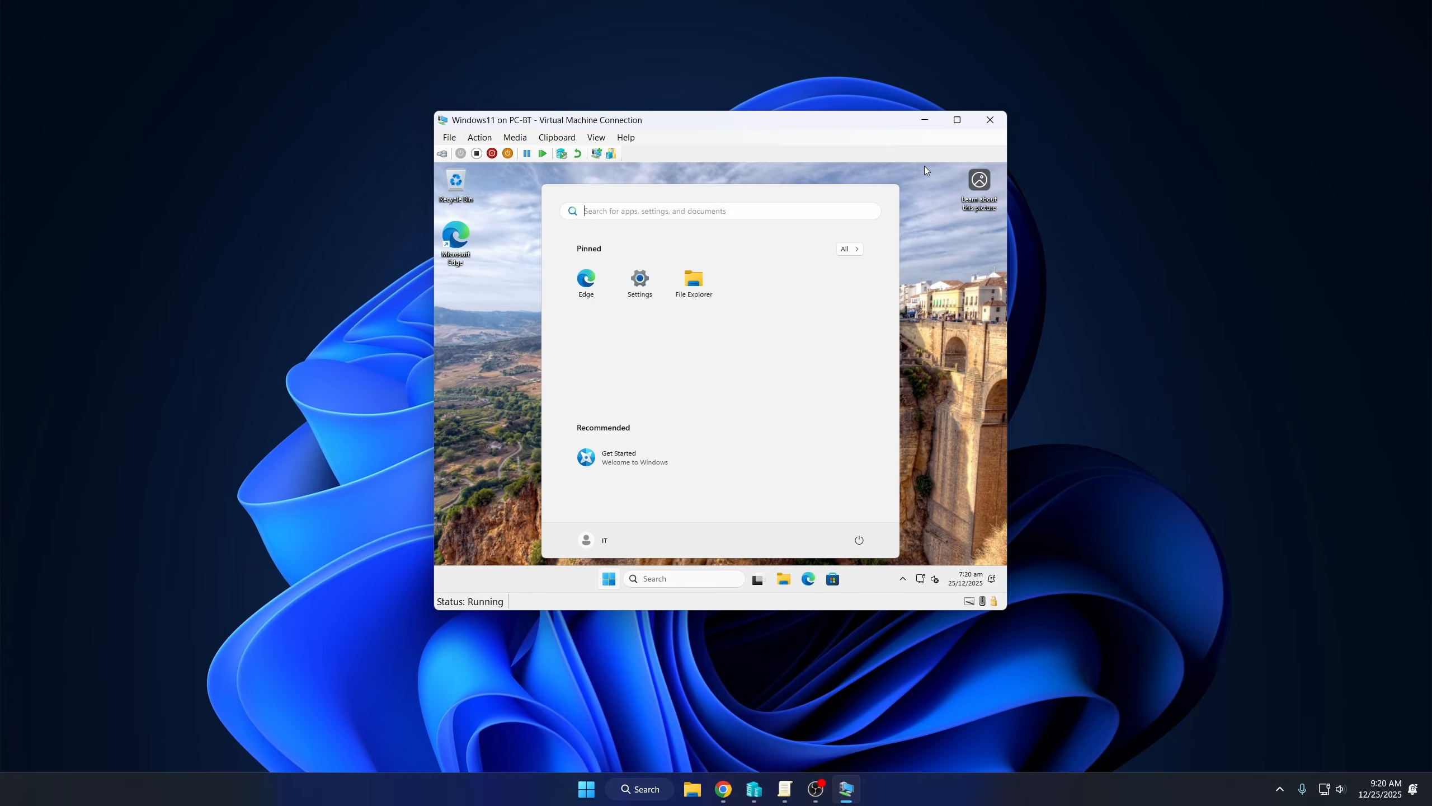
Switch the virtual machine connection to an enhanced session.
left_click(957, 120)
left_click(937, 11)
left_click(596, 152)
left_click(756, 417)
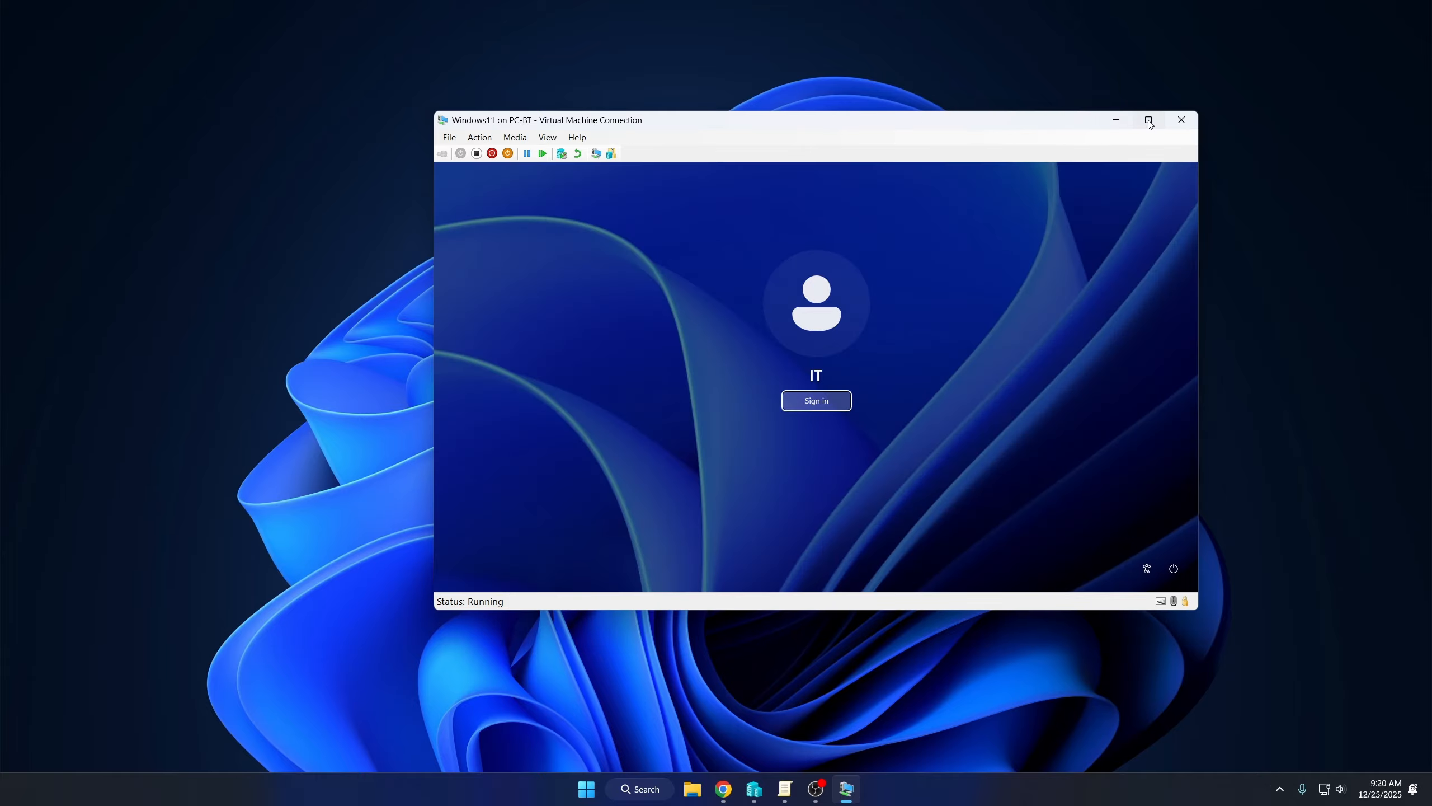
Sign in to the IT account, show the virtual machine full screen and clear the Start menu from the desktop.
left_click(1148, 120)
left_click(728, 424)
left_click(937, 11)
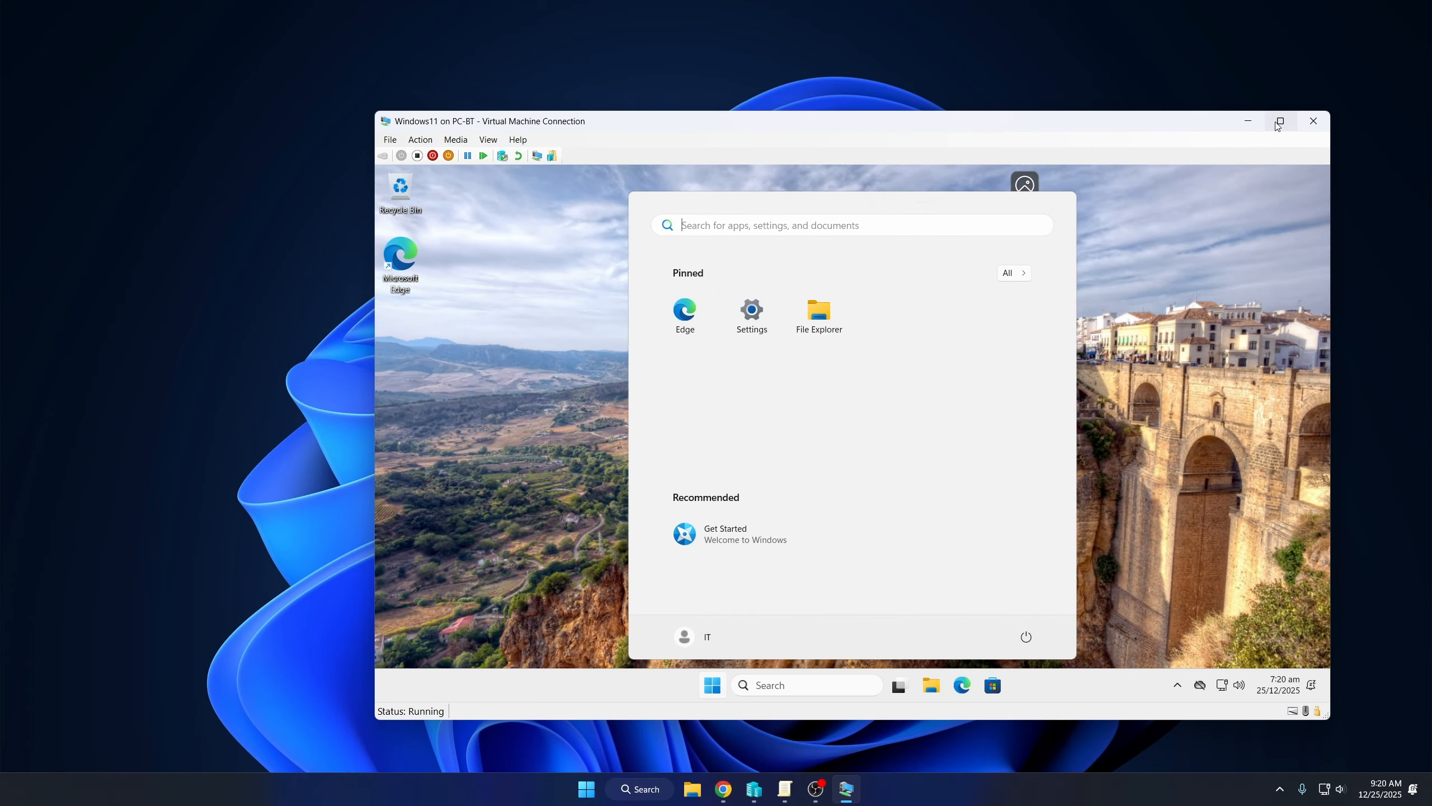
left_click(1279, 121)
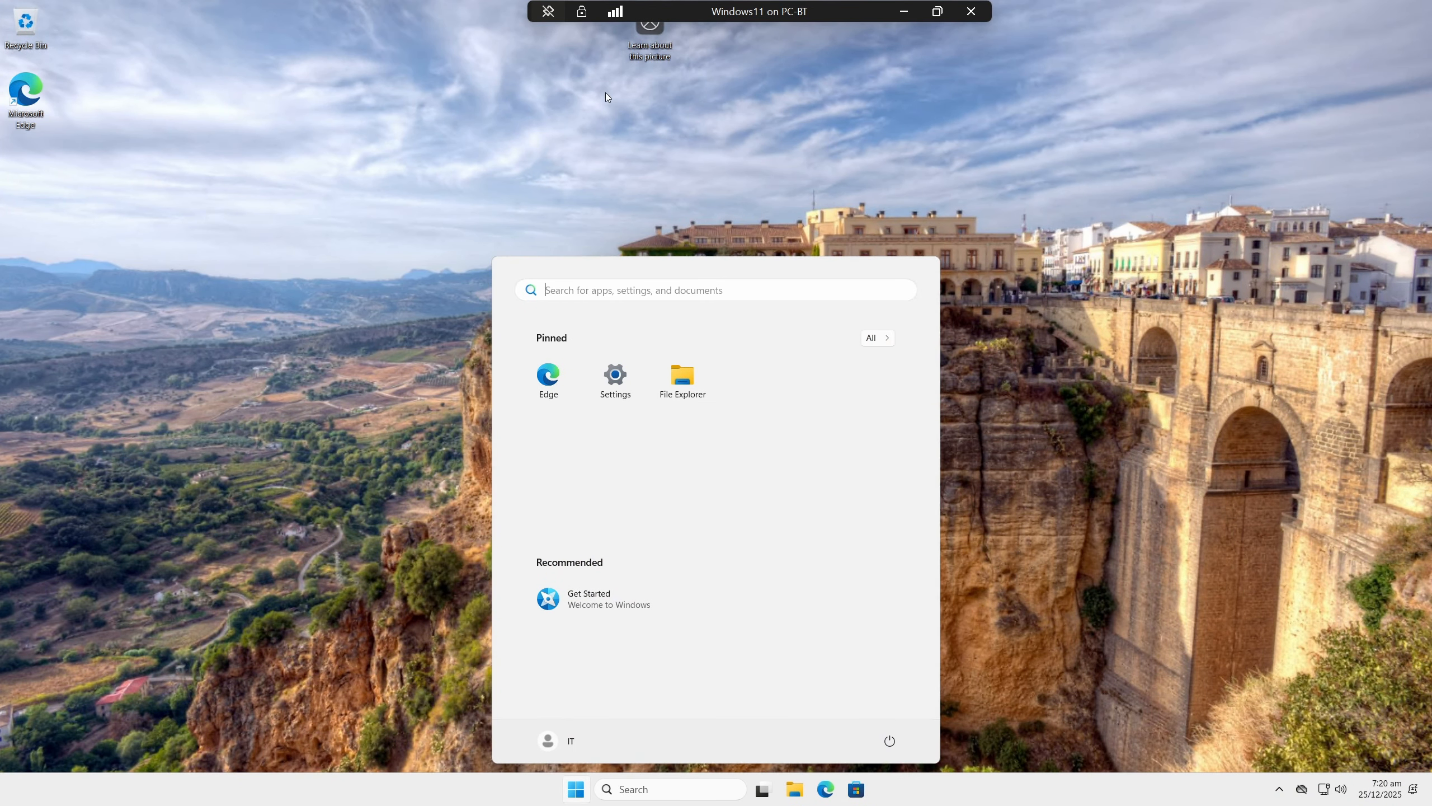
left_click(586, 116)
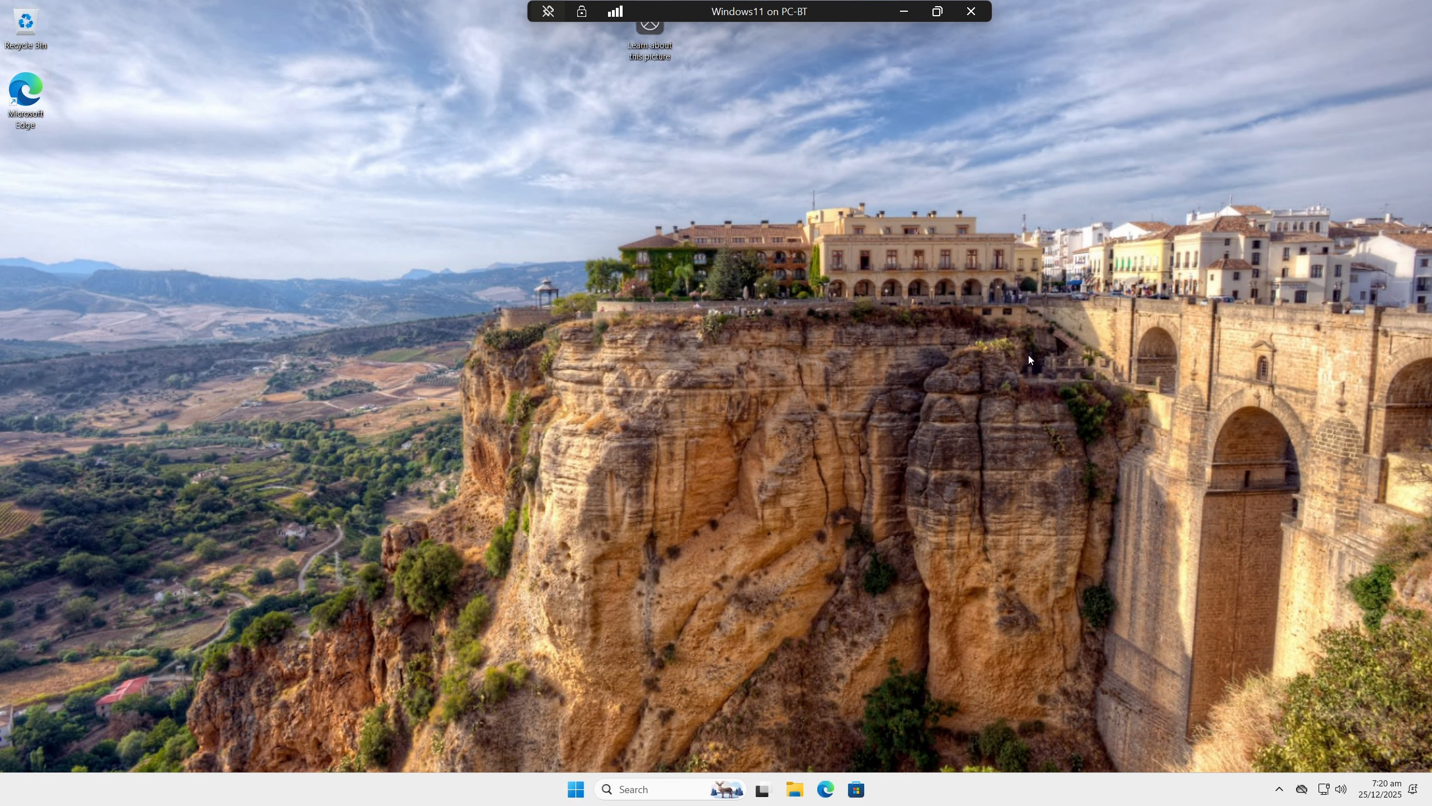
Examine the full list of installed apps for the preinstalled Microsoft Store packages.
left_click(574, 799)
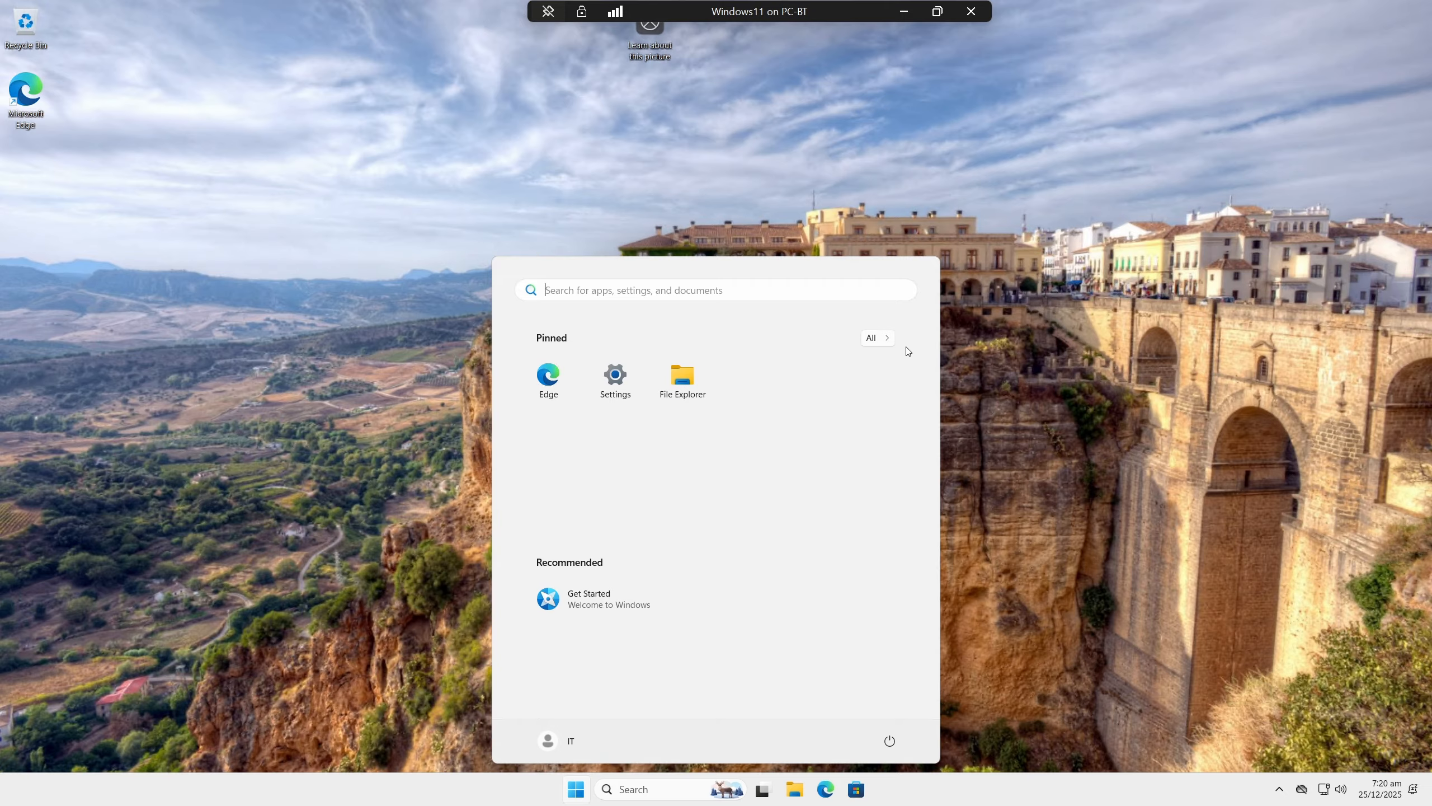
left_click(879, 338)
scroll(620, 546, "down", 4)
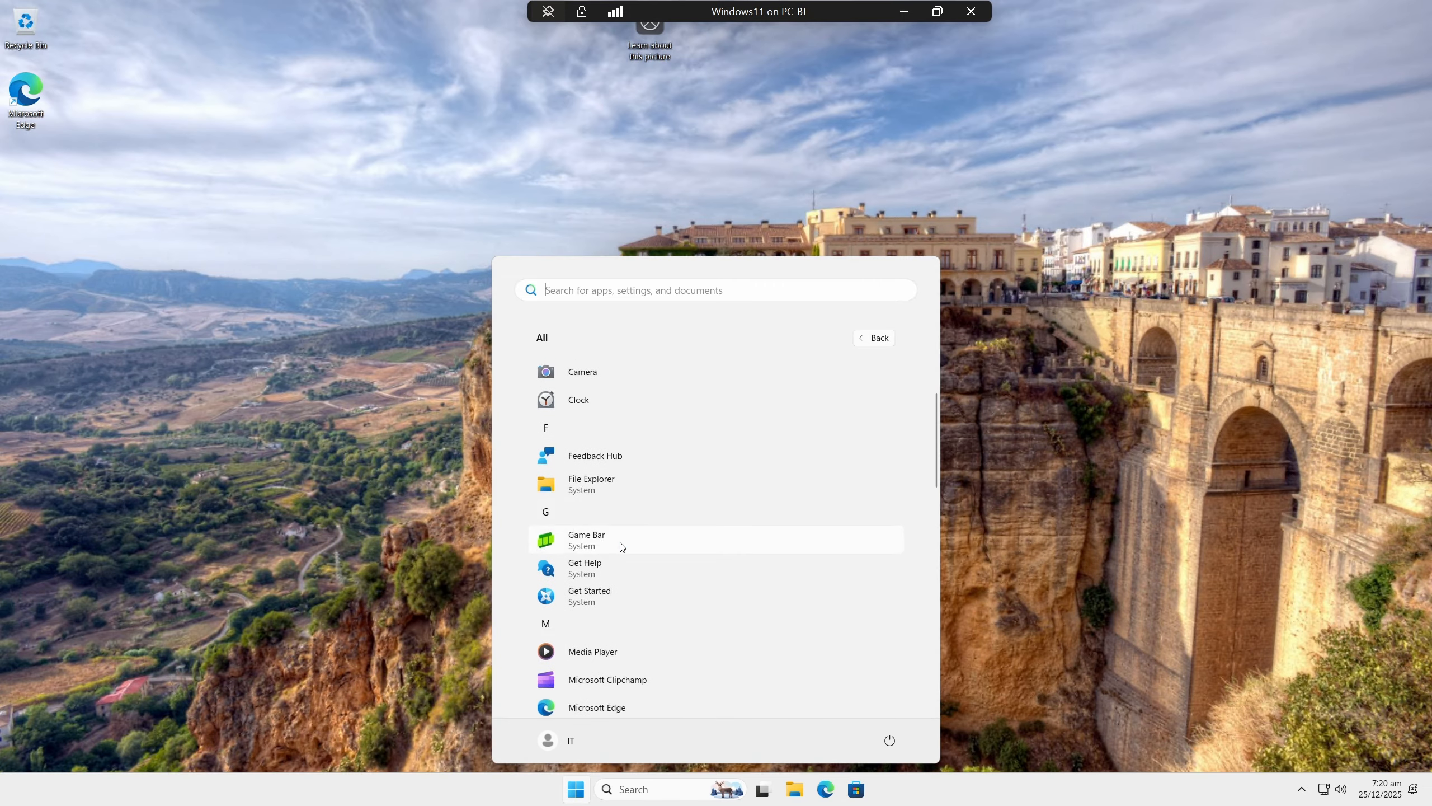
scroll(620, 546, "down", 6)
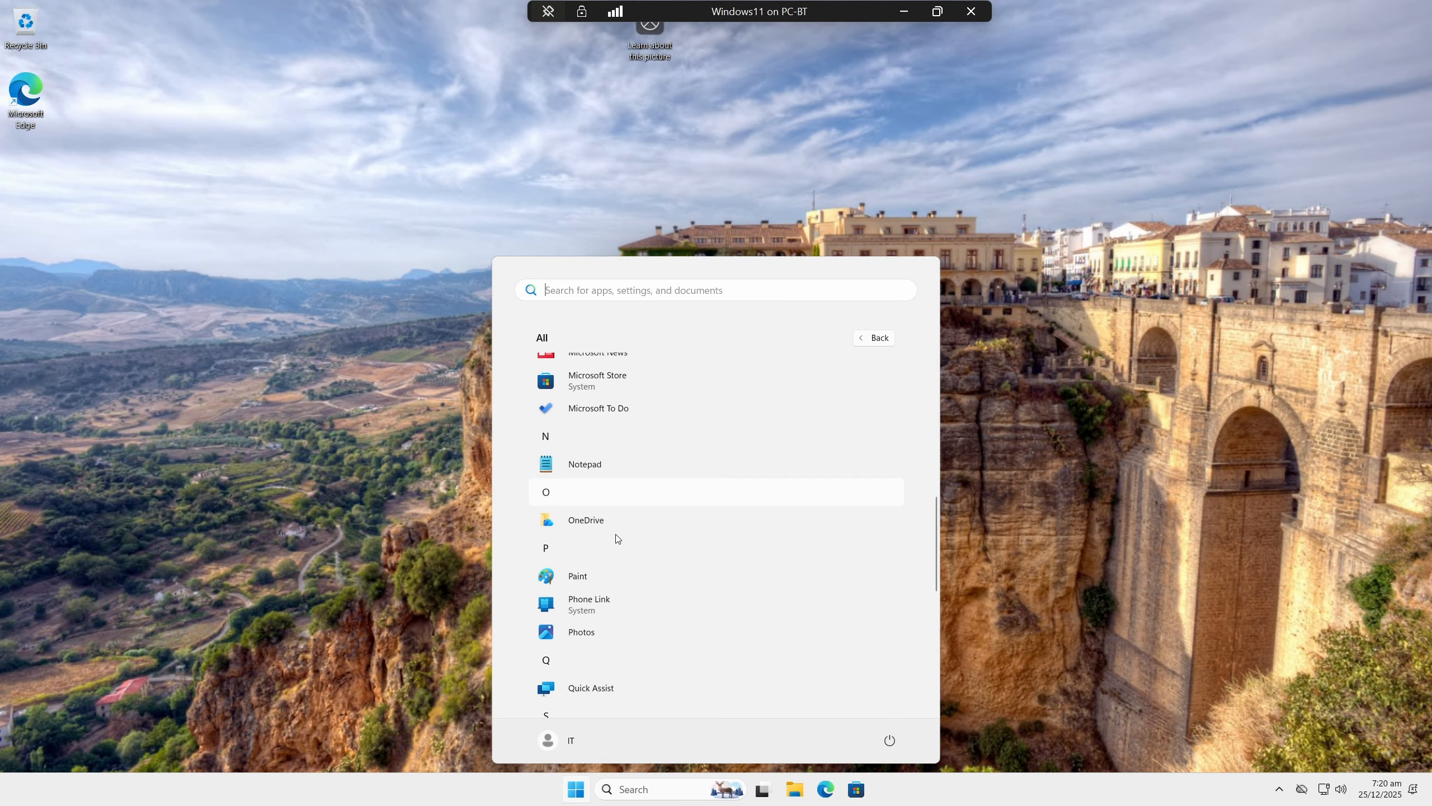
scroll(623, 534, "down", 4)
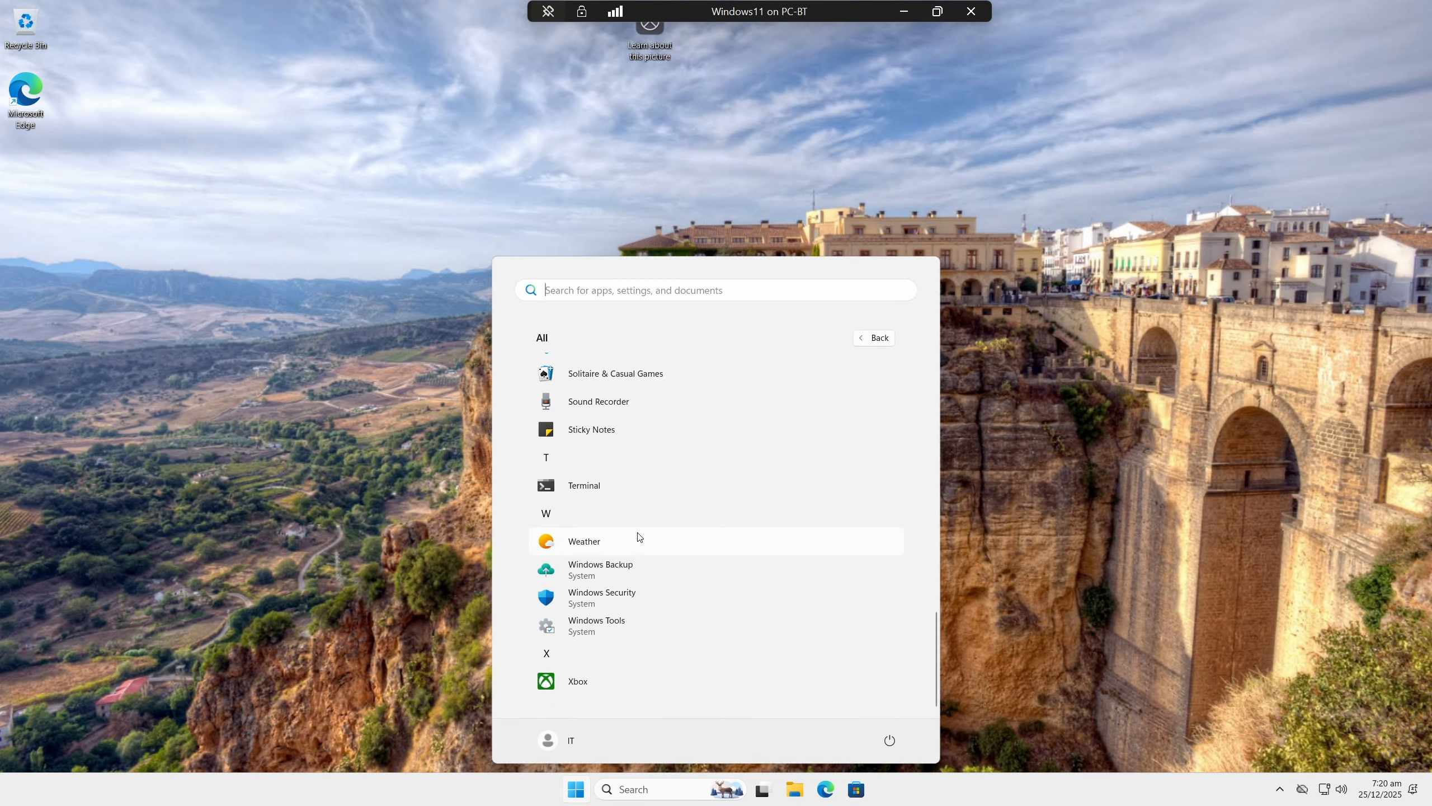
scroll(609, 632, "up", 2)
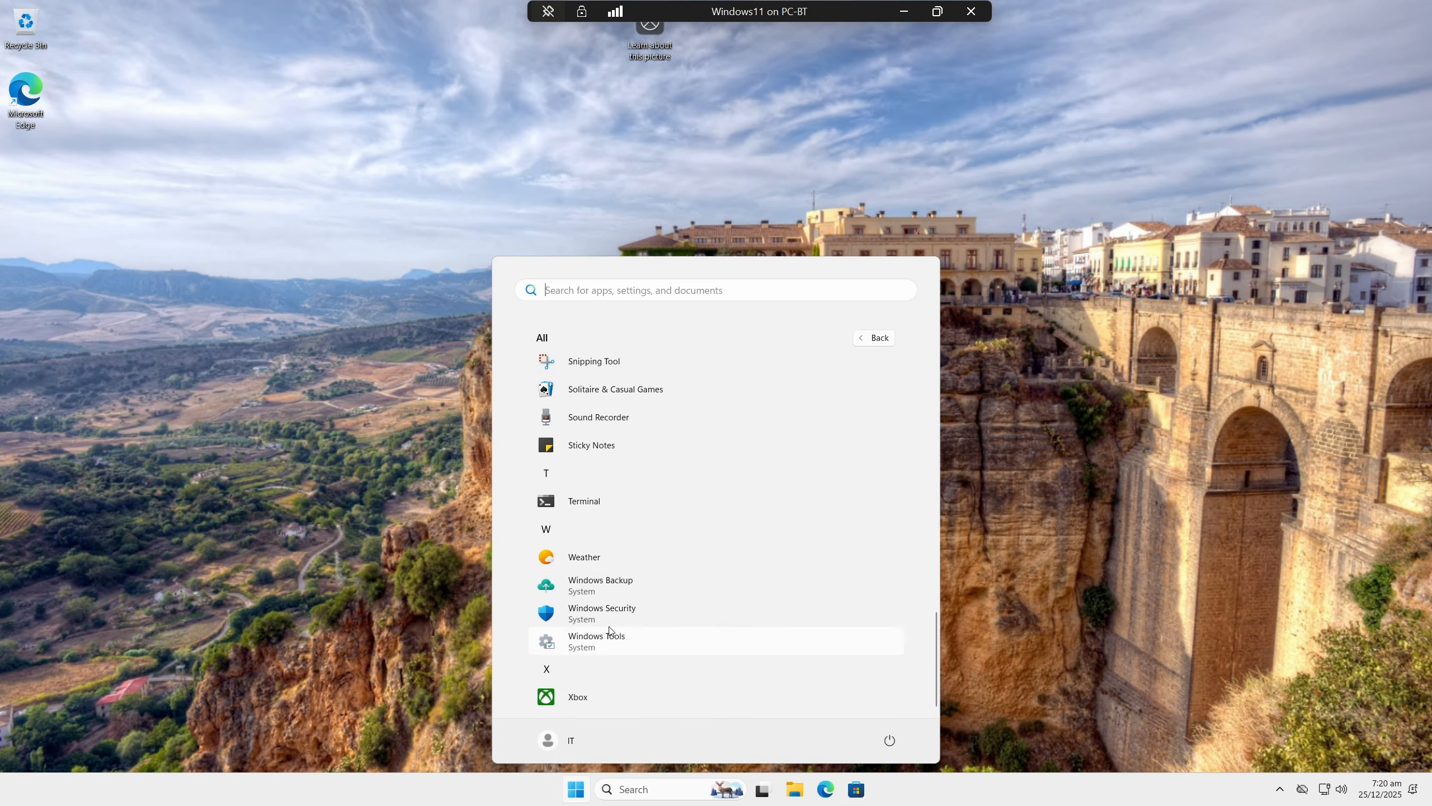
scroll(609, 632, "up", 6)
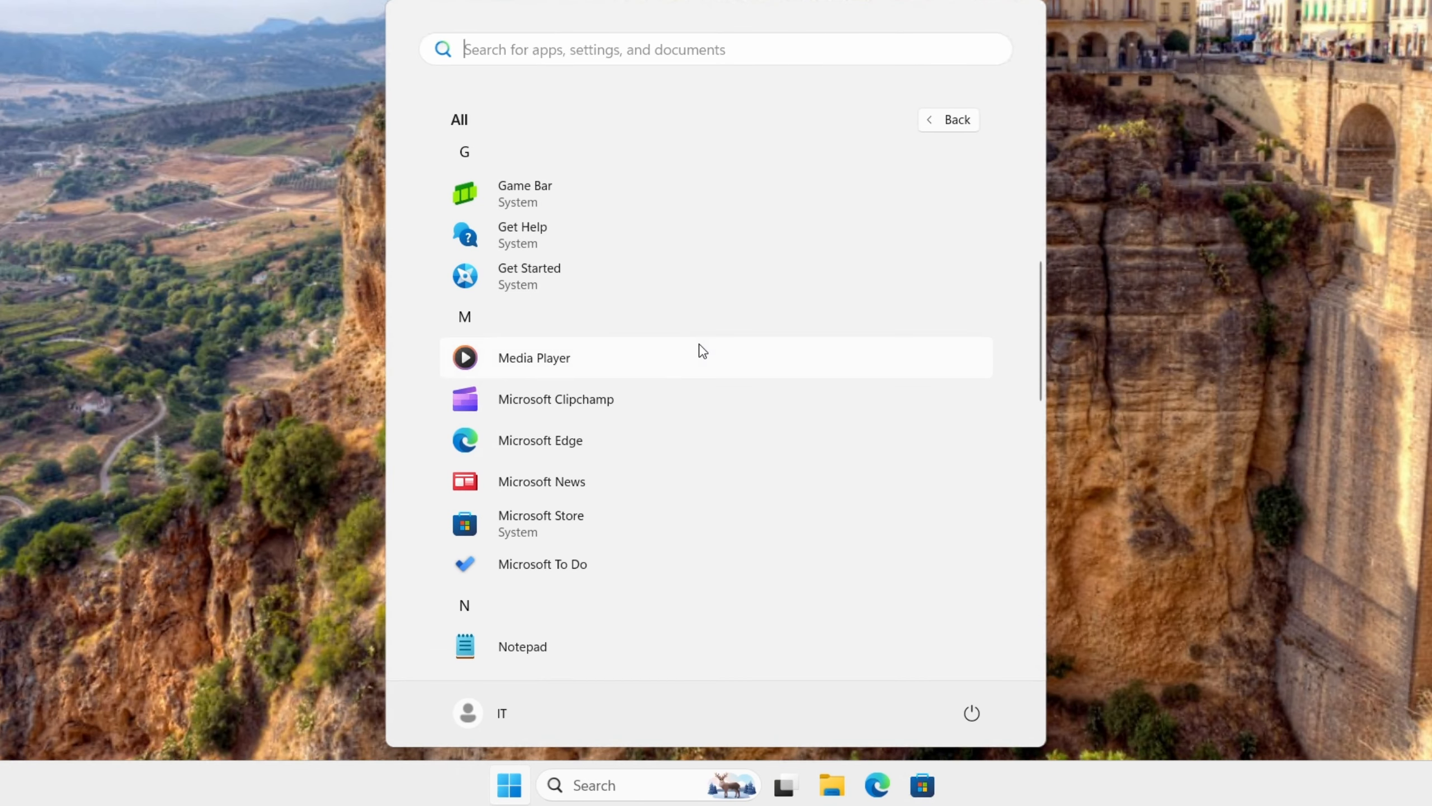
Search for "edit", open the Local Group Policy Editor and arrange its window on the desktop.
left_click(496, 49)
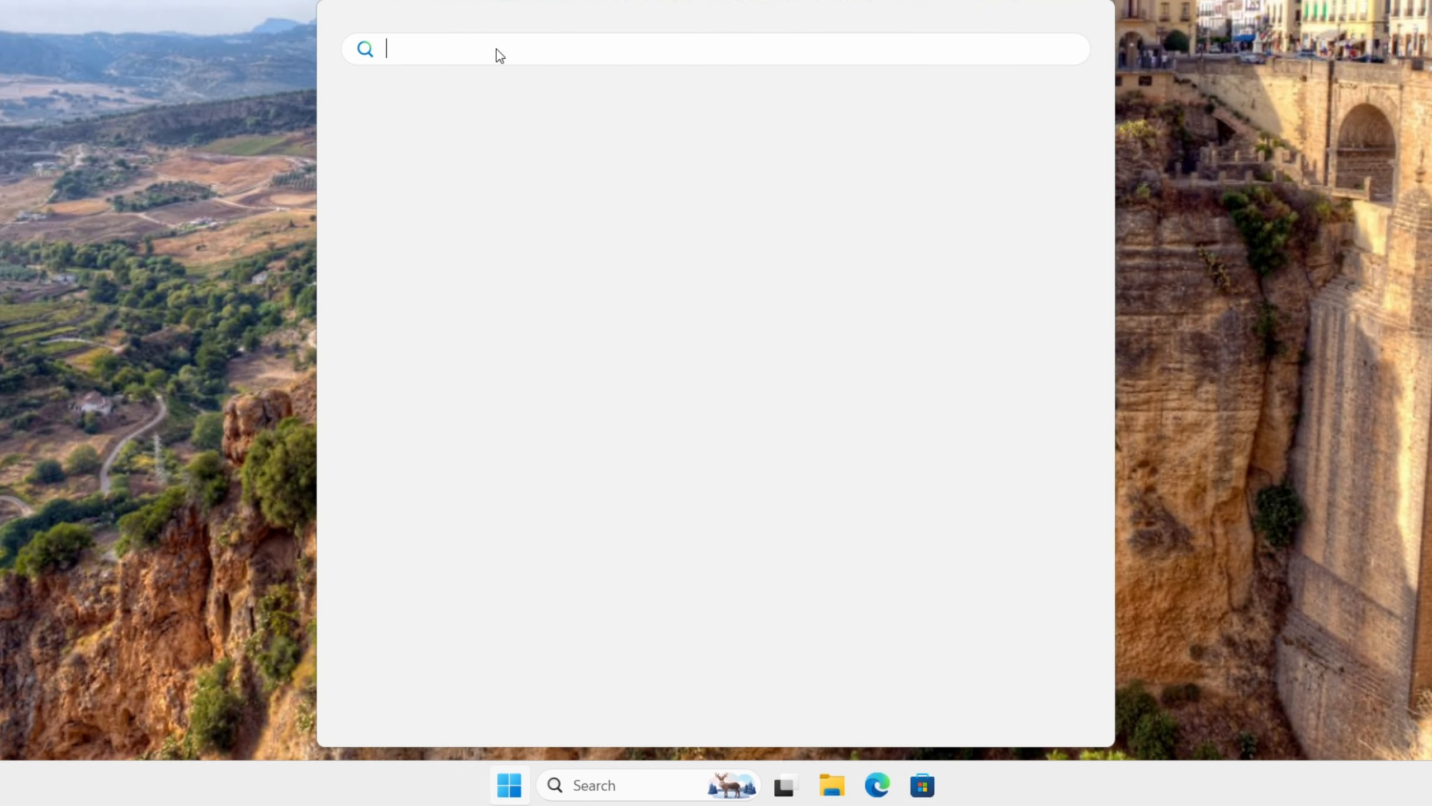
type("edit")
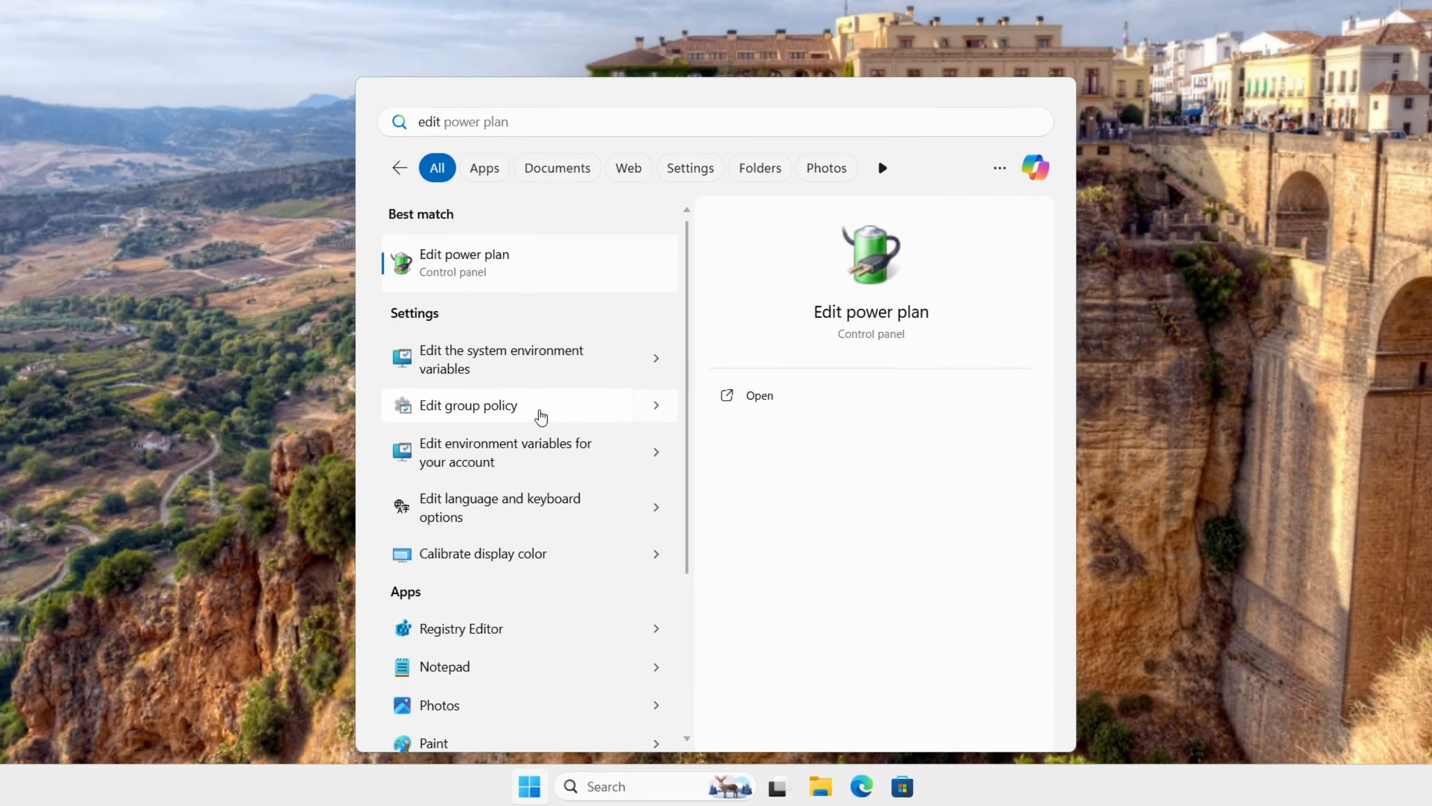
left_click(518, 367)
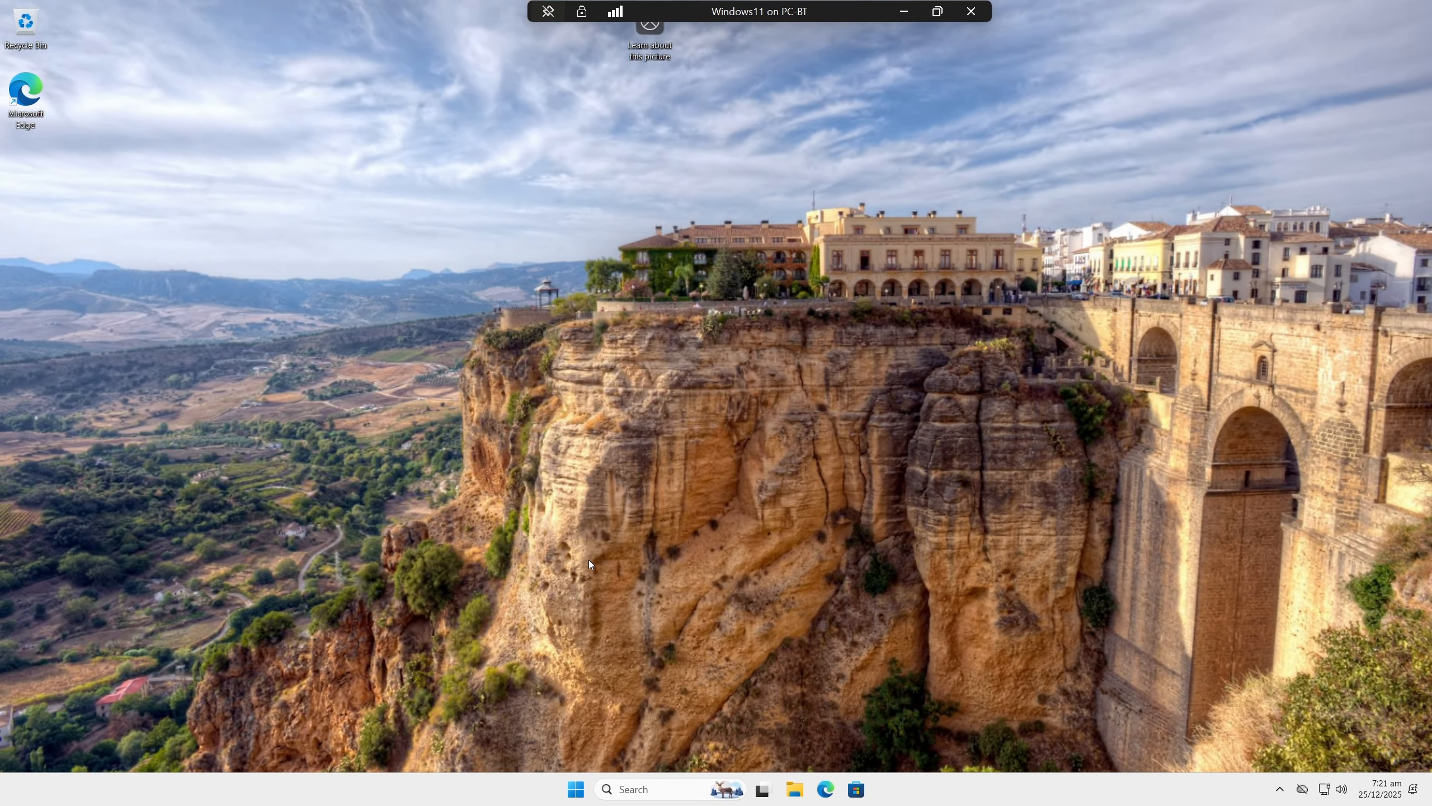
left_click_drag(294, 121, 599, 144)
left_click_drag(480, 321, 538, 316)
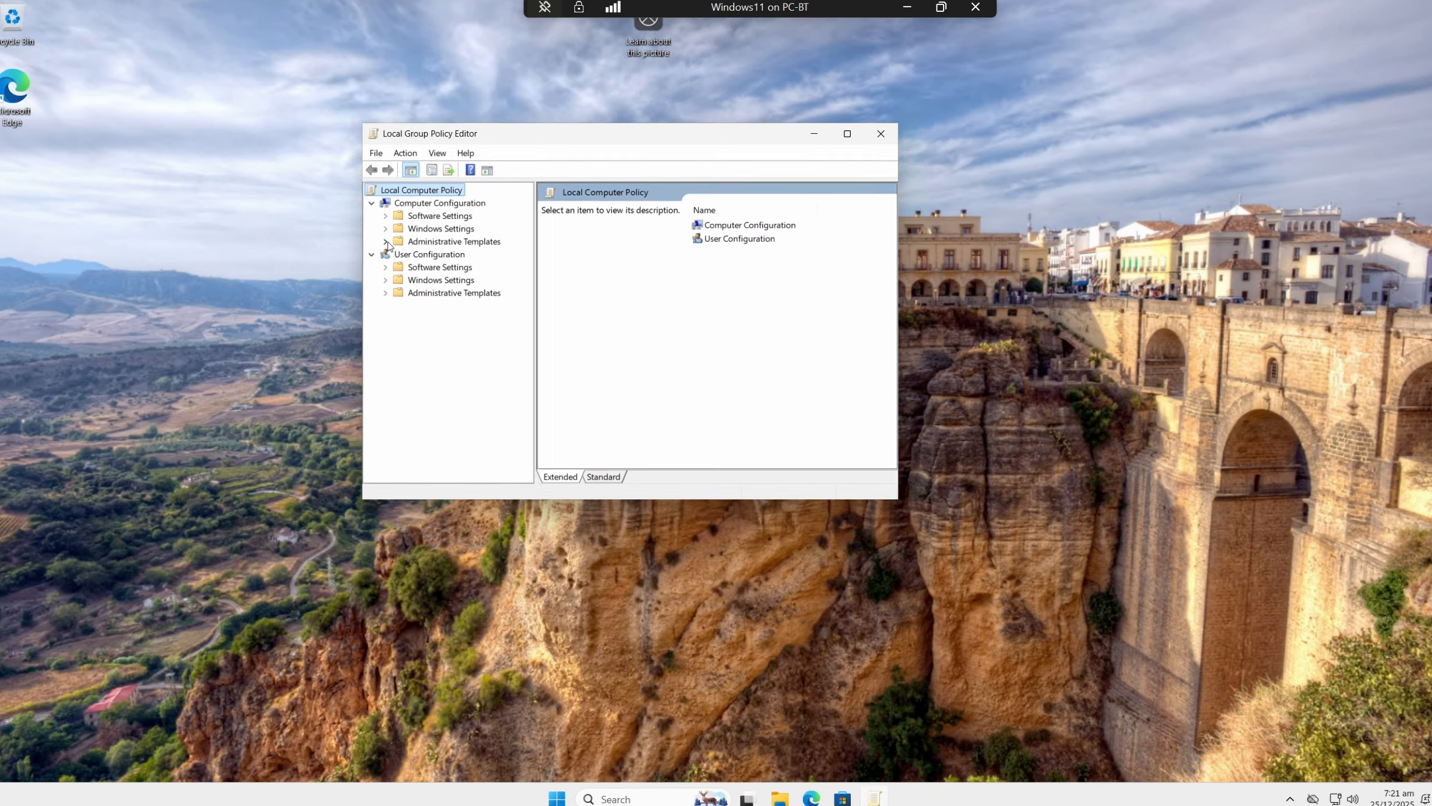
Show All Settings of the Administrative Templates under Computer Configuration and widen the editor window.
left_click(391, 242)
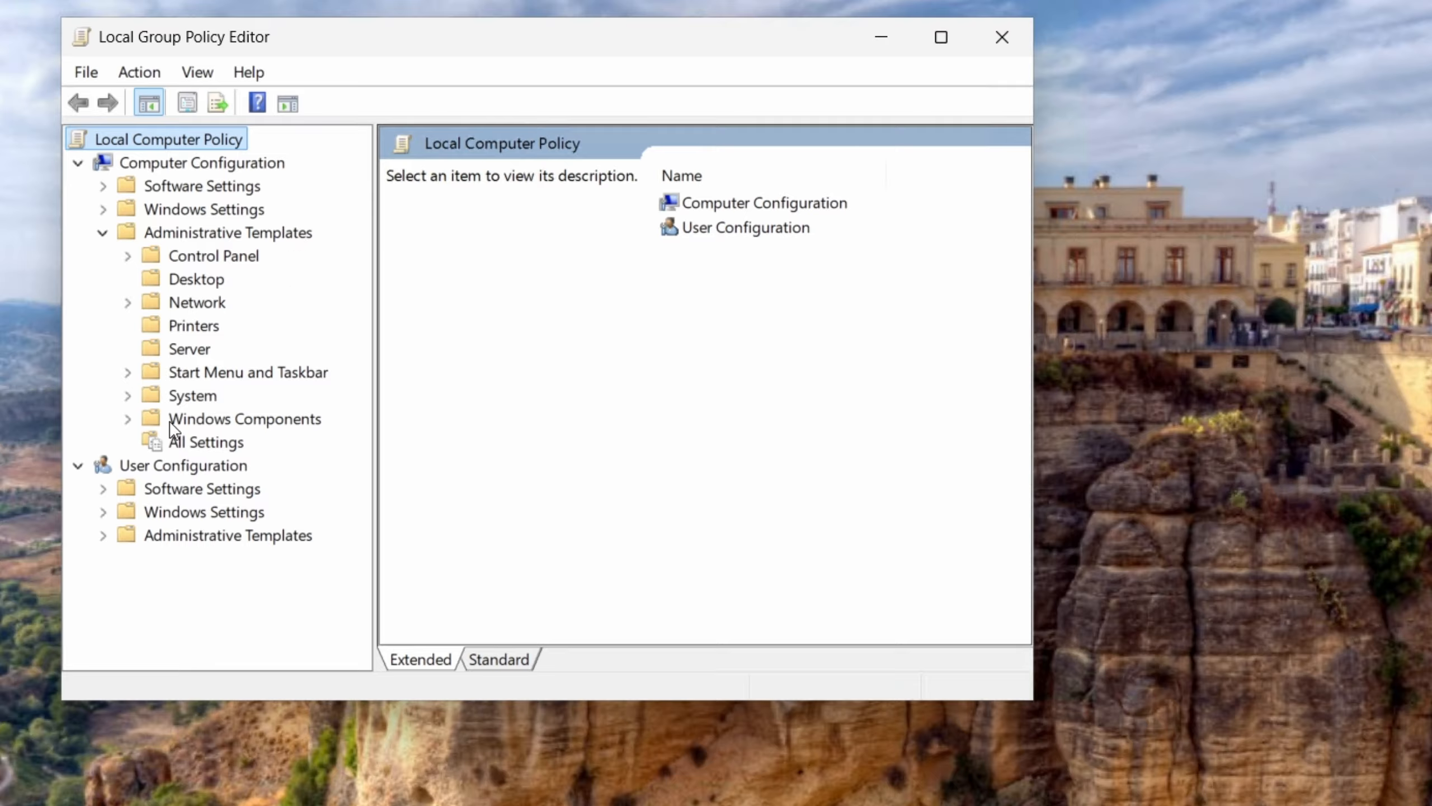
left_click(186, 443)
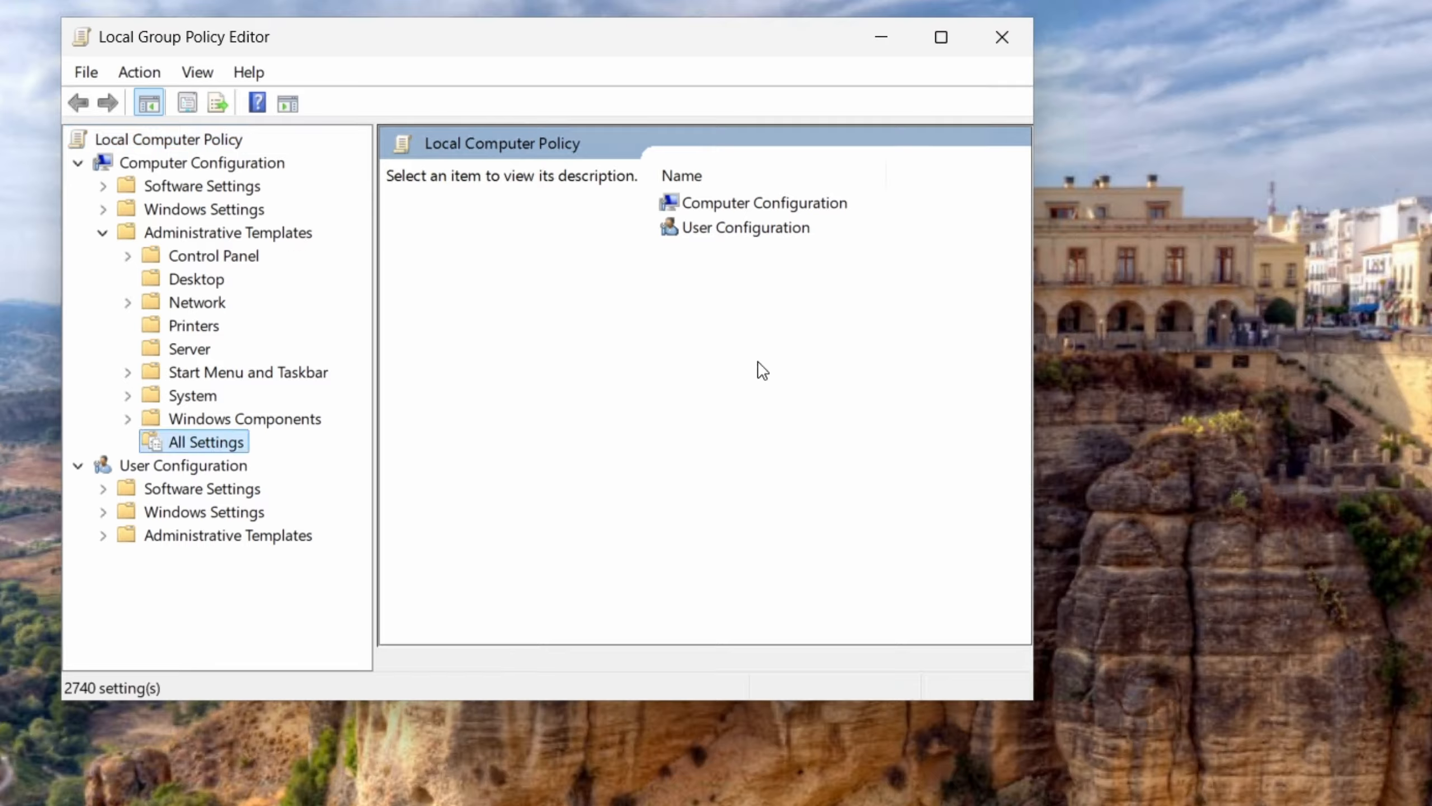
left_click_drag(1034, 141, 1367, 145)
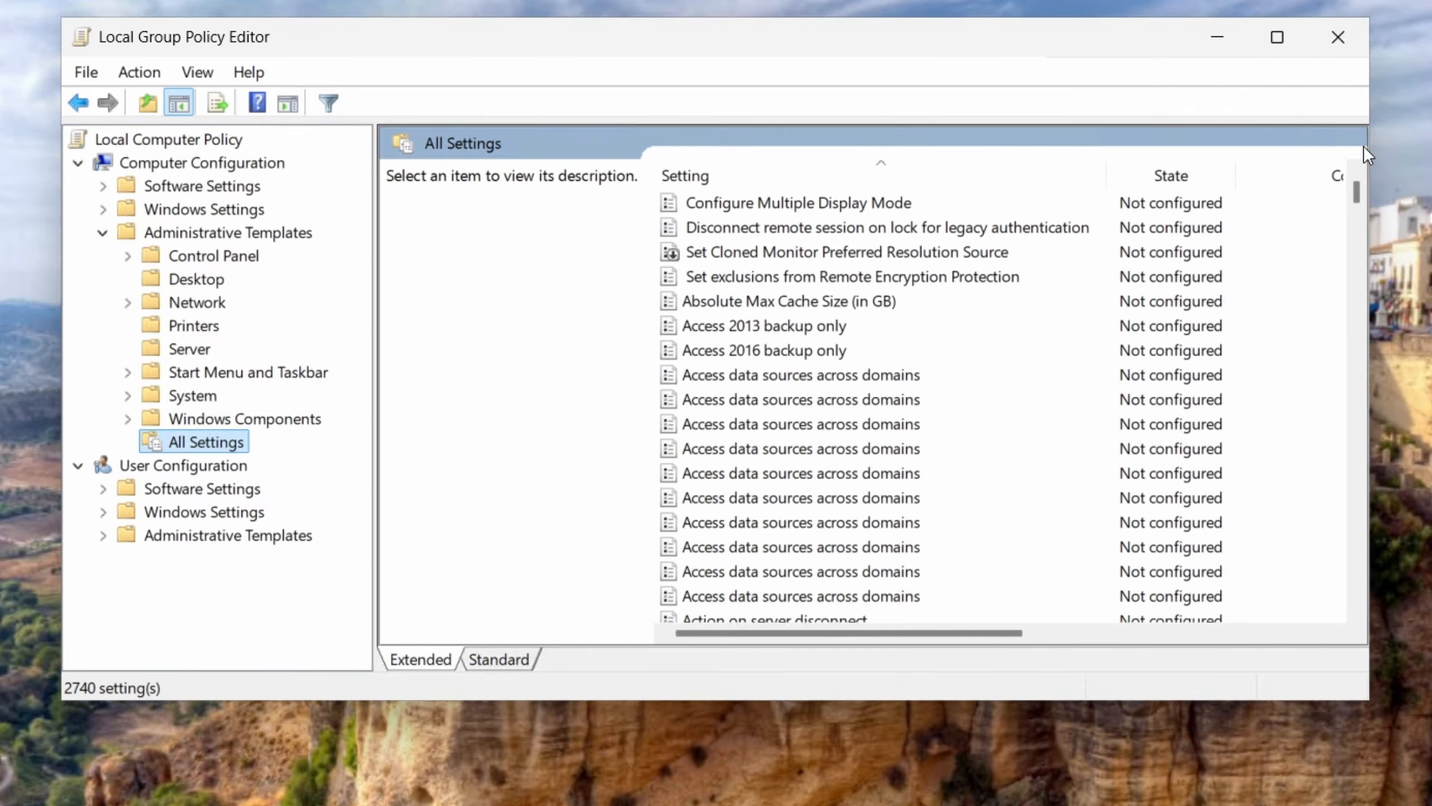
Find the policy "Remove Default Microsoft Store packages from the system." and open it for editing.
scroll(771, 347, "down", 2)
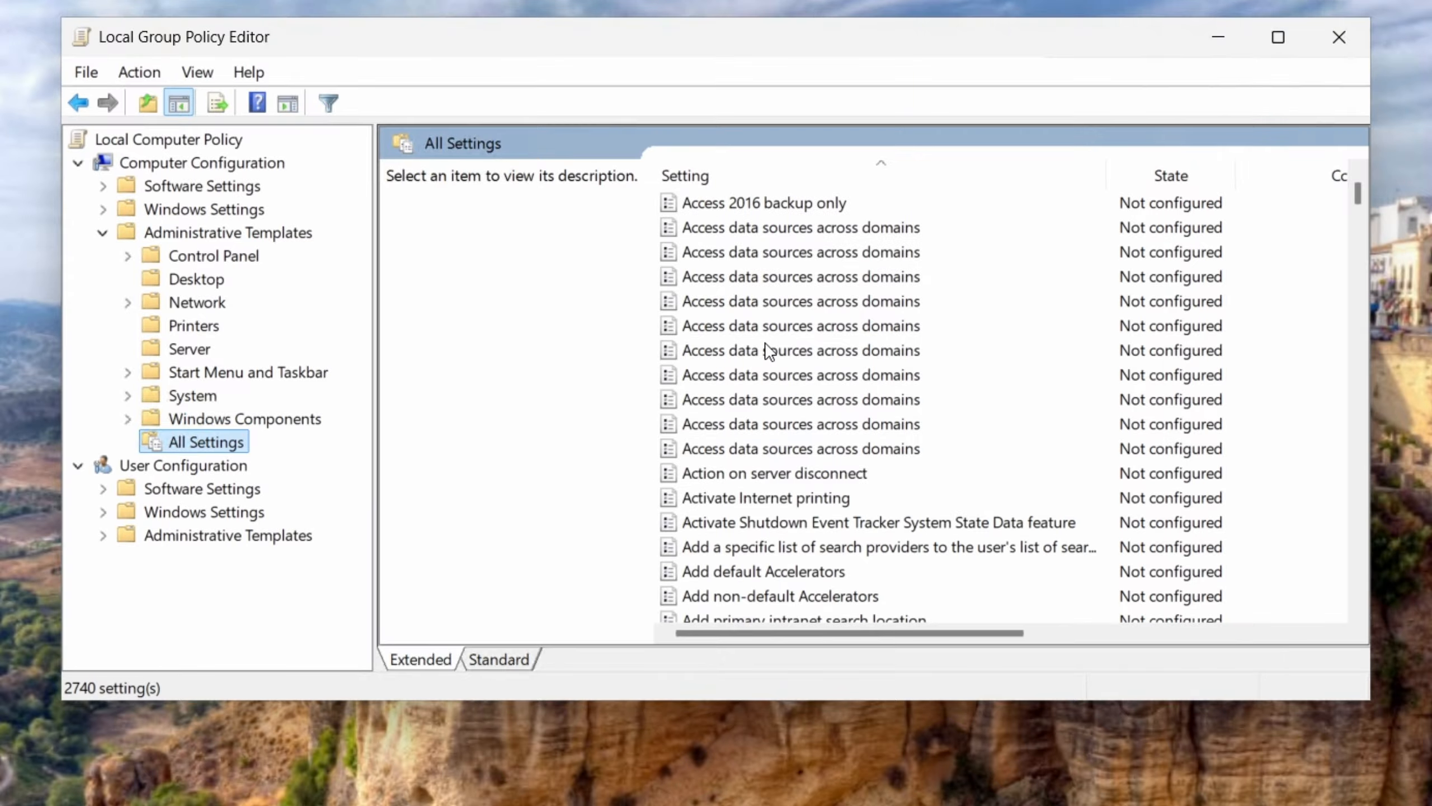
left_click(765, 342)
type("re")
scroll(779, 437, "down", 5)
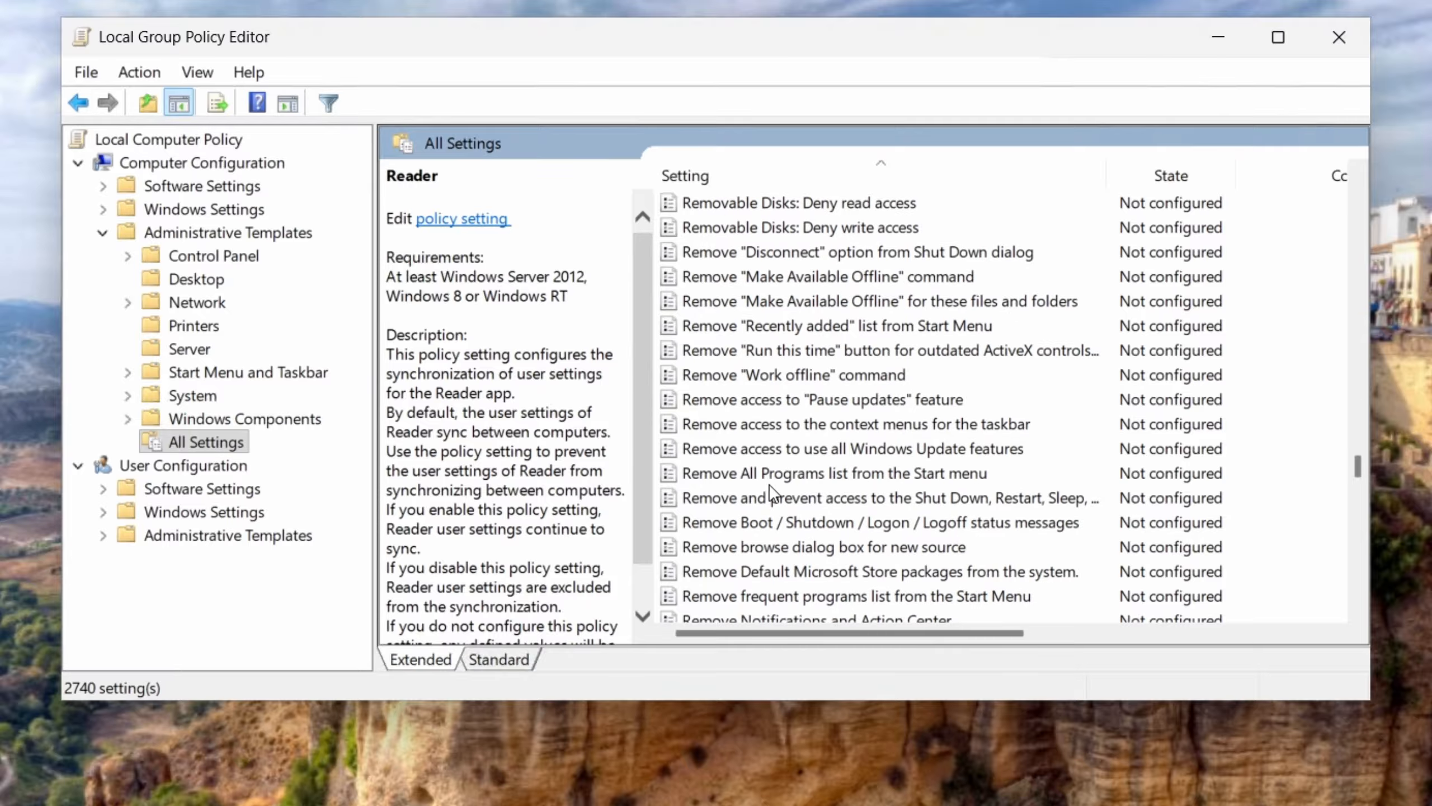
scroll(781, 510, "down", 4)
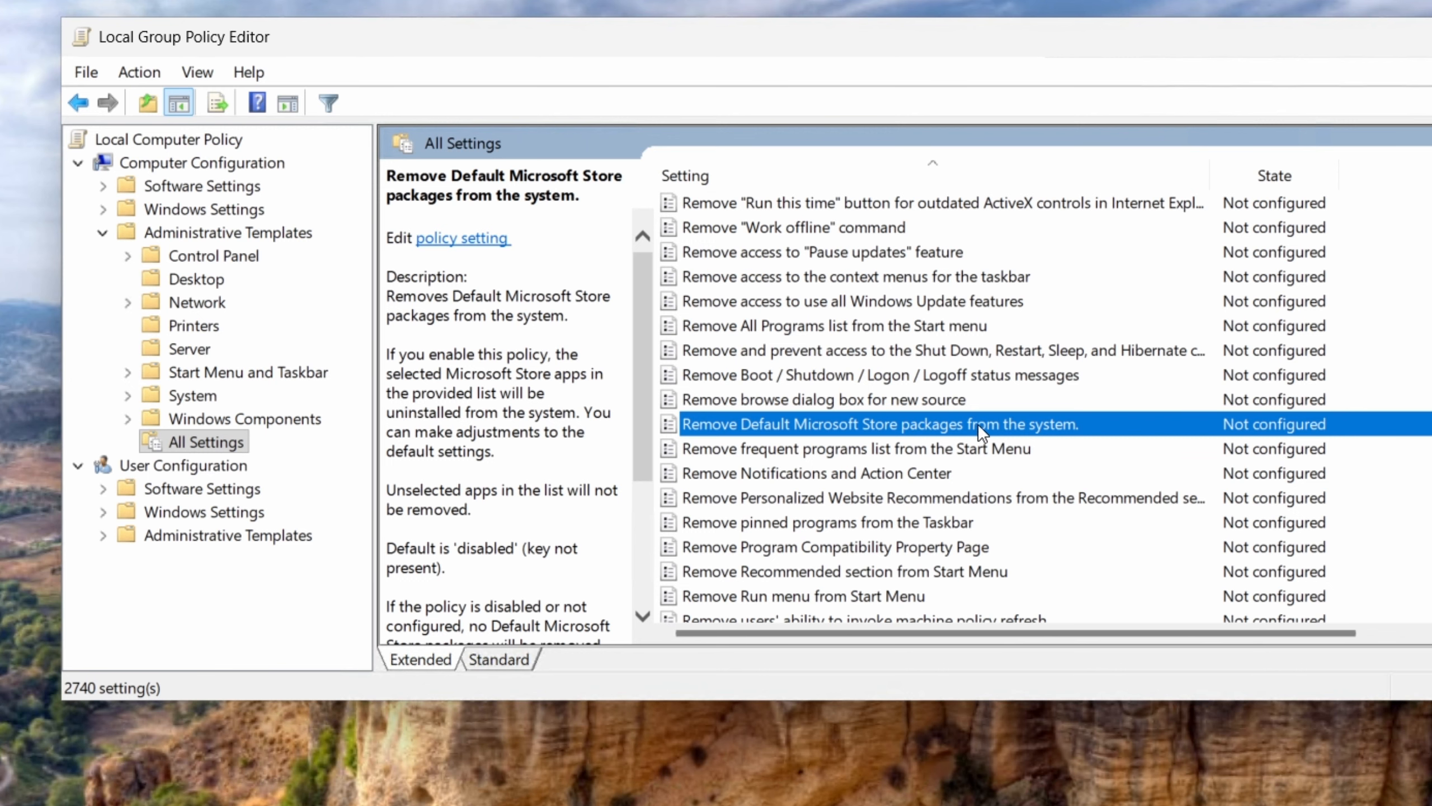
right_click(769, 428)
left_click(880, 442)
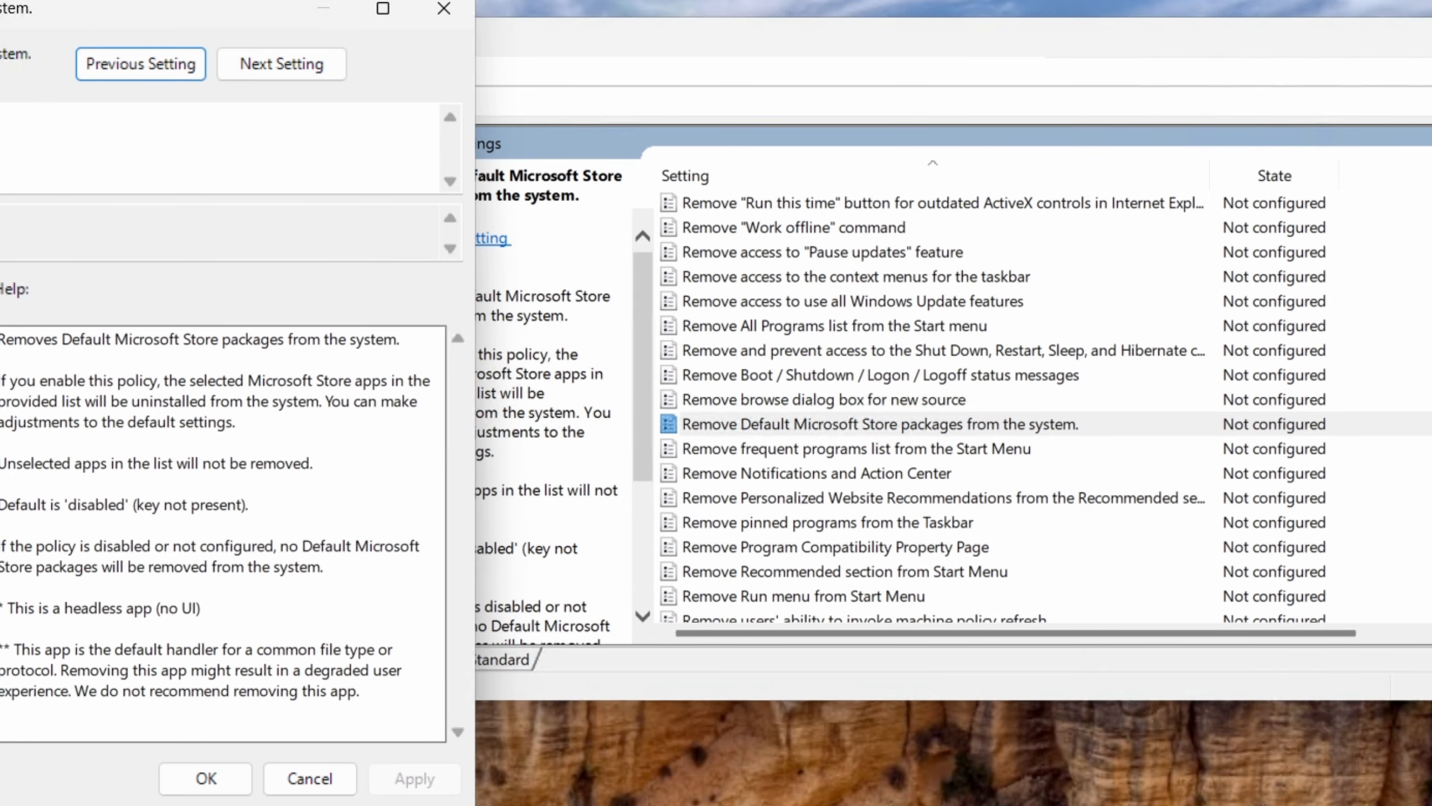
Set the "Remove Default Microsoft Store packages from the system." policy to Enabled and review its package options.
left_click_drag(0, 5, 552, 14)
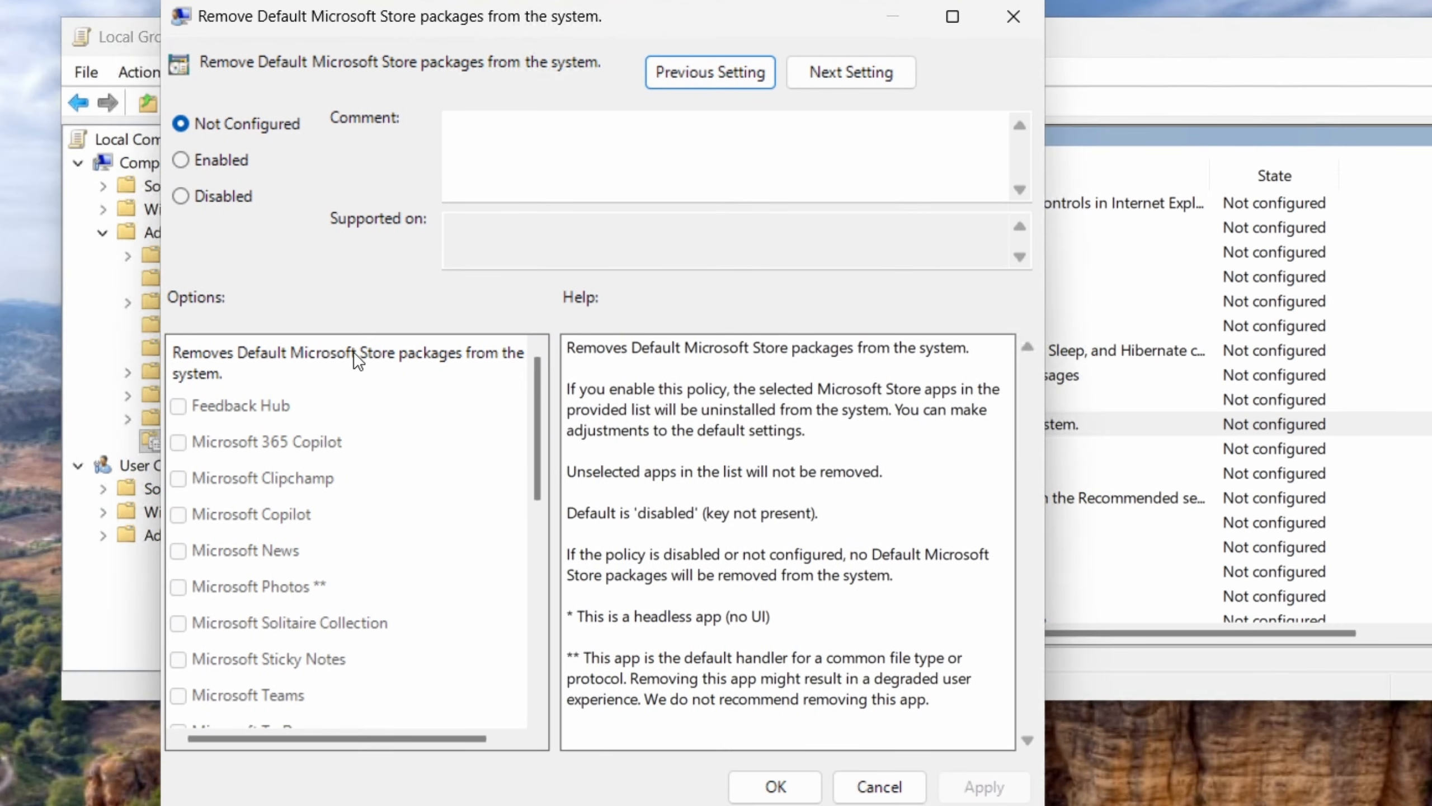
left_click(181, 160)
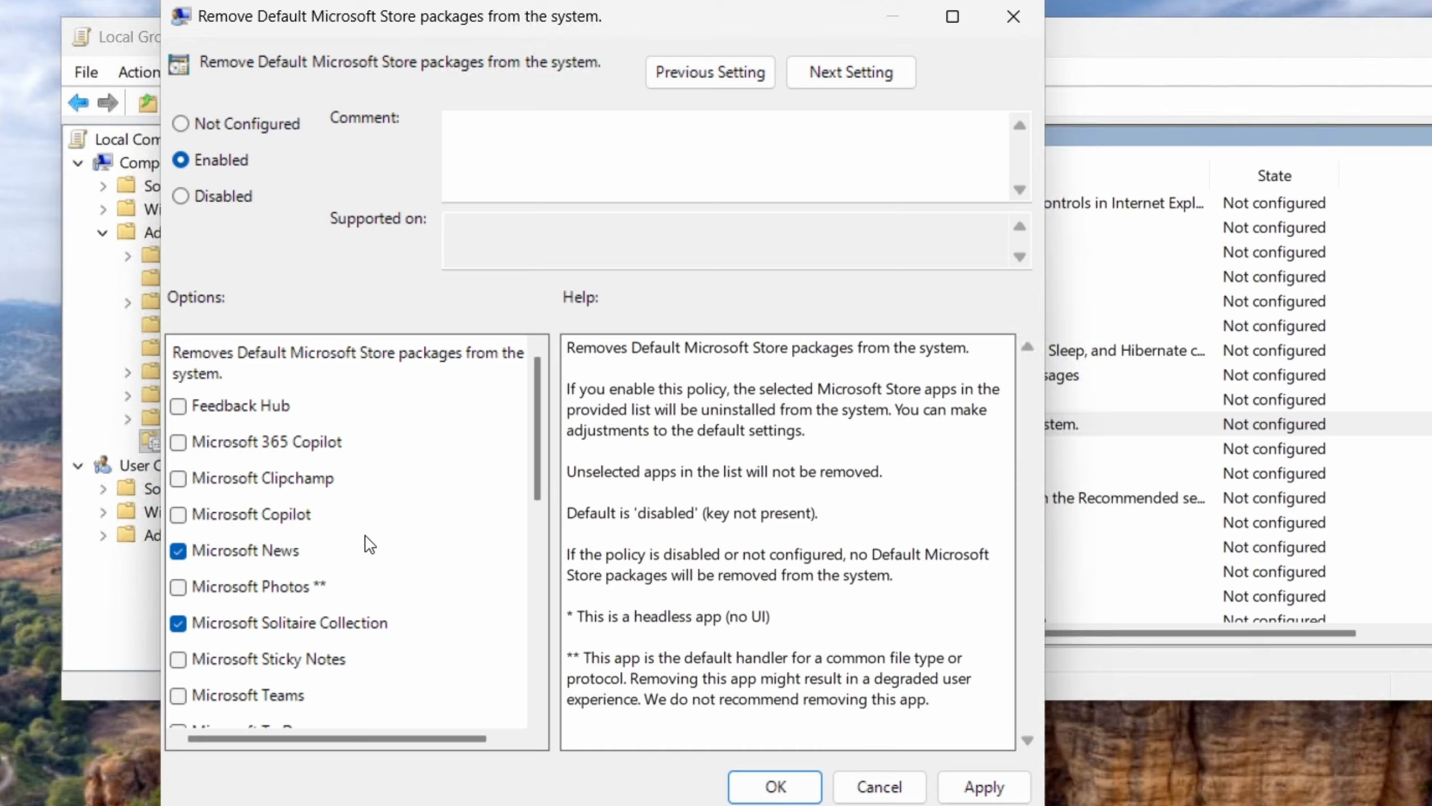
scroll(326, 564, "down", 5)
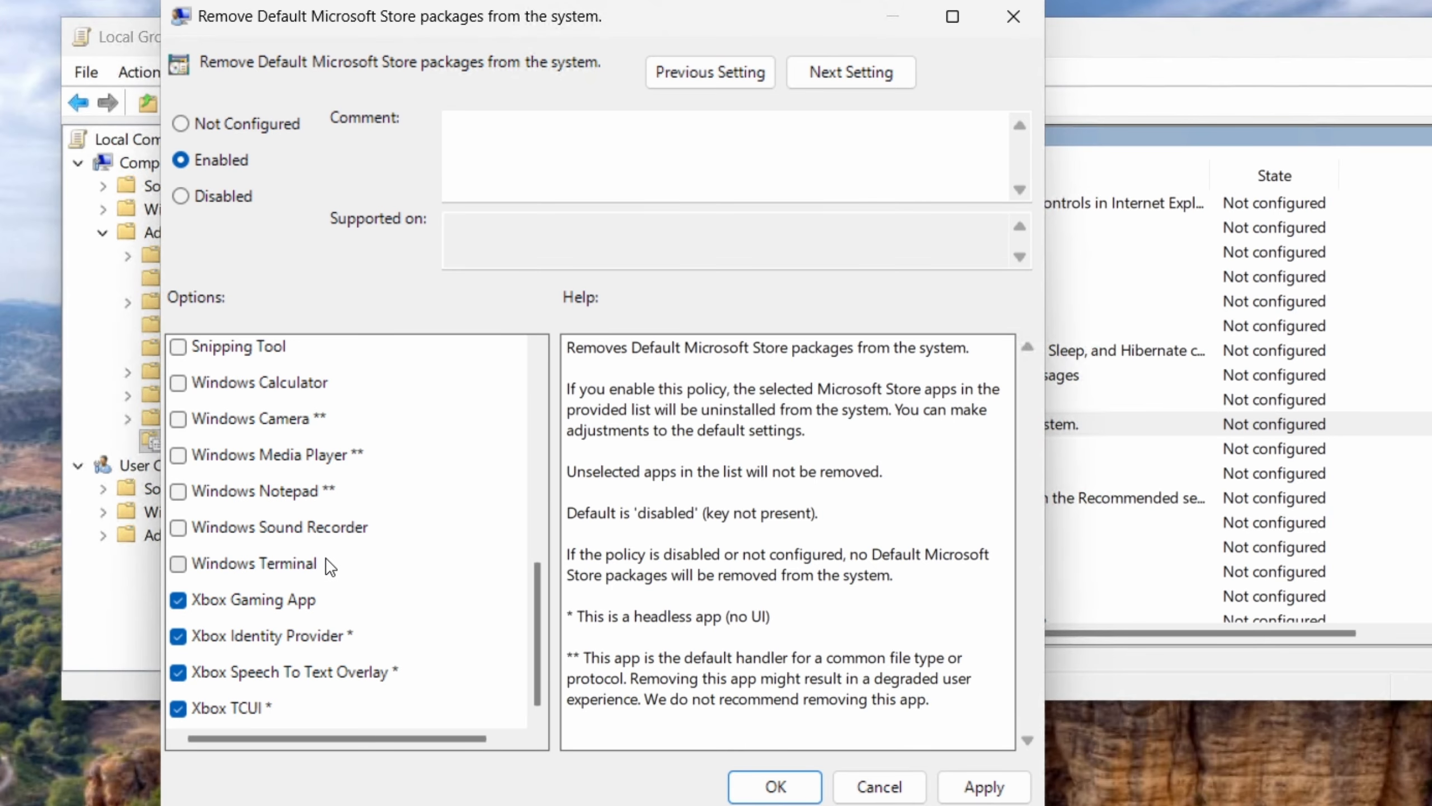
scroll(355, 620, "up", 5)
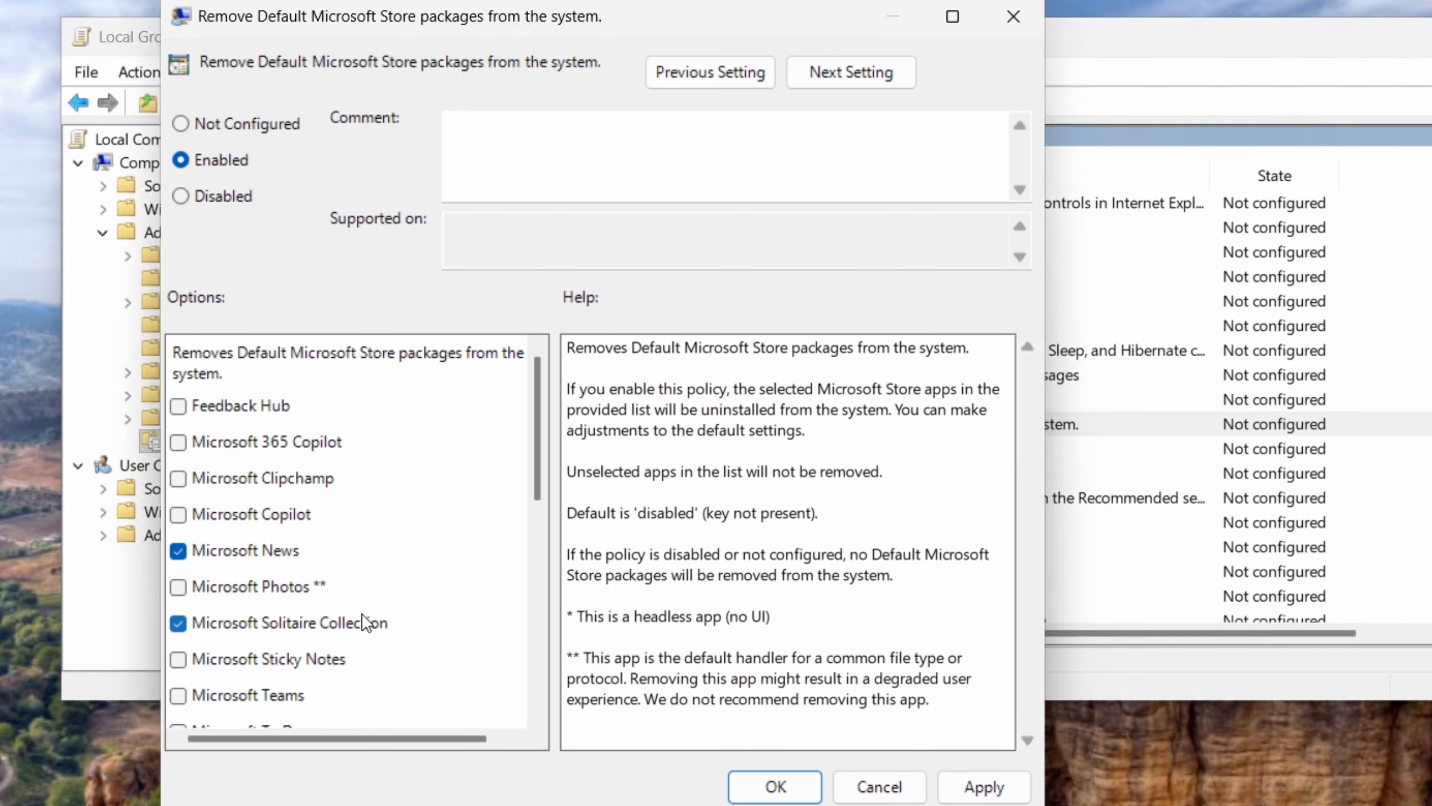
Mark Feedback Hub, Microsoft 365 Copilot, Microsoft Clipchamp and Microsoft Copilot for removal.
left_click(206, 405)
left_click(236, 439)
left_click(251, 480)
left_click(249, 516)
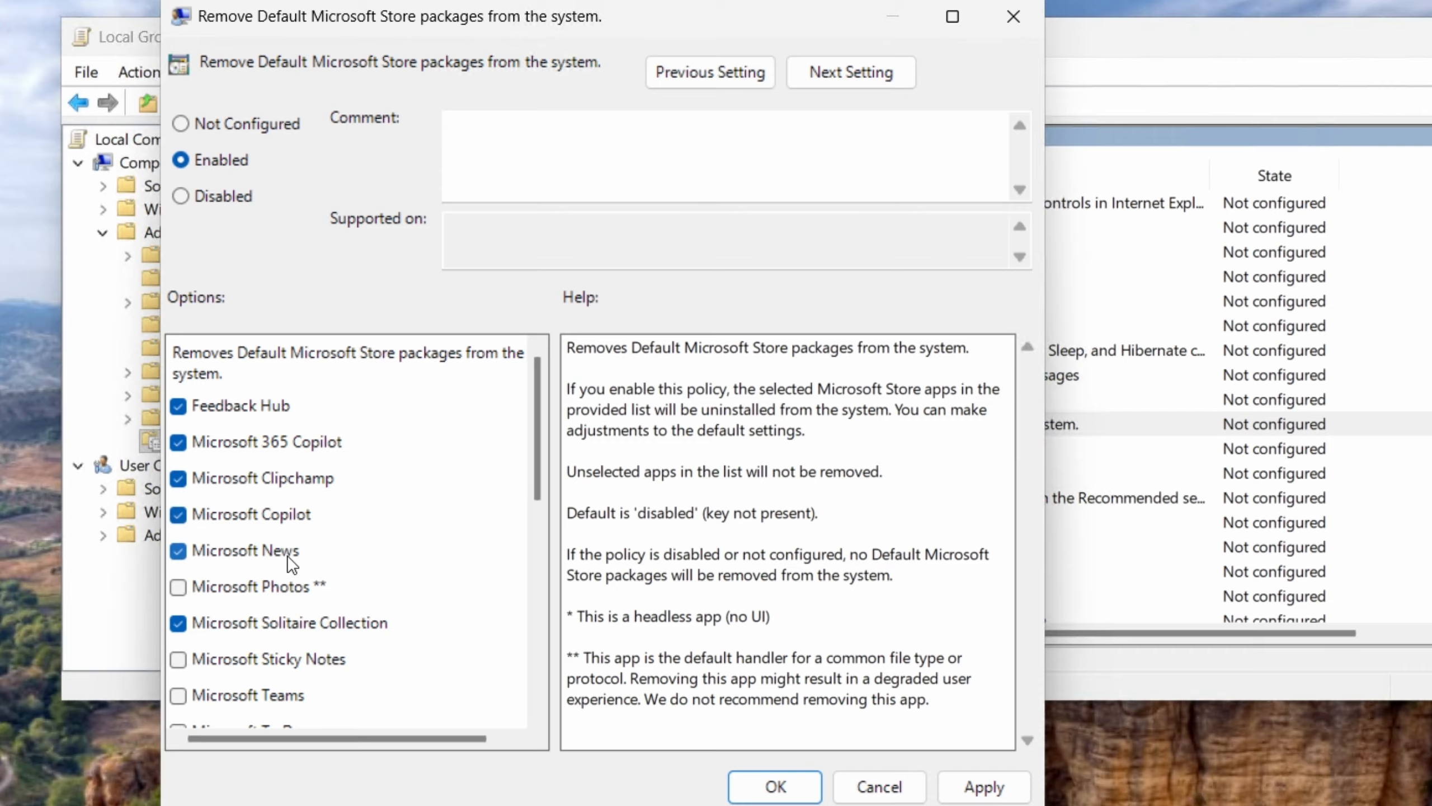
Mark Microsoft Sticky Notes, Microsoft Teams, Microsoft To Do, Outlook for Windows and Quick Assist for removal.
scroll(281, 585, "down", 2)
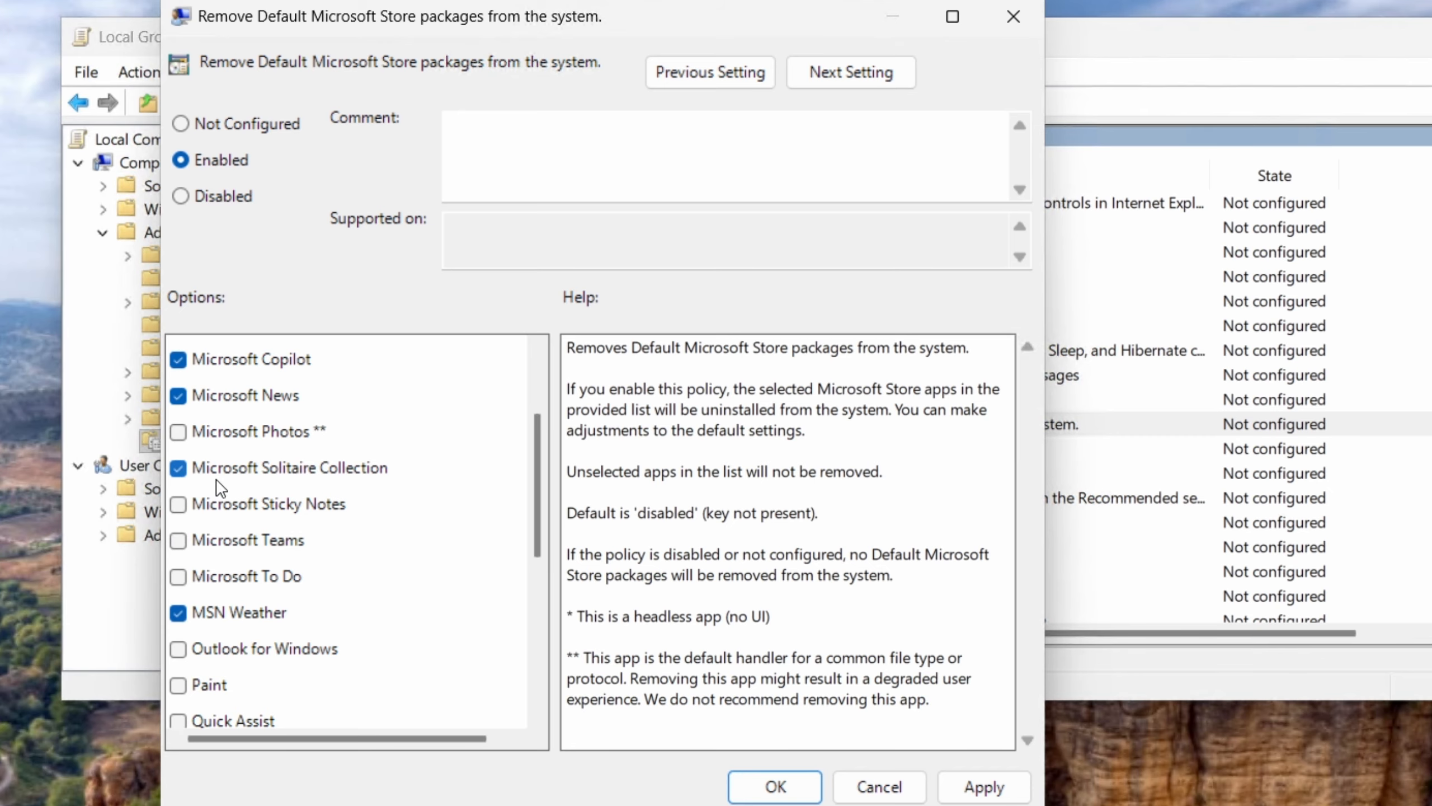
left_click(242, 501)
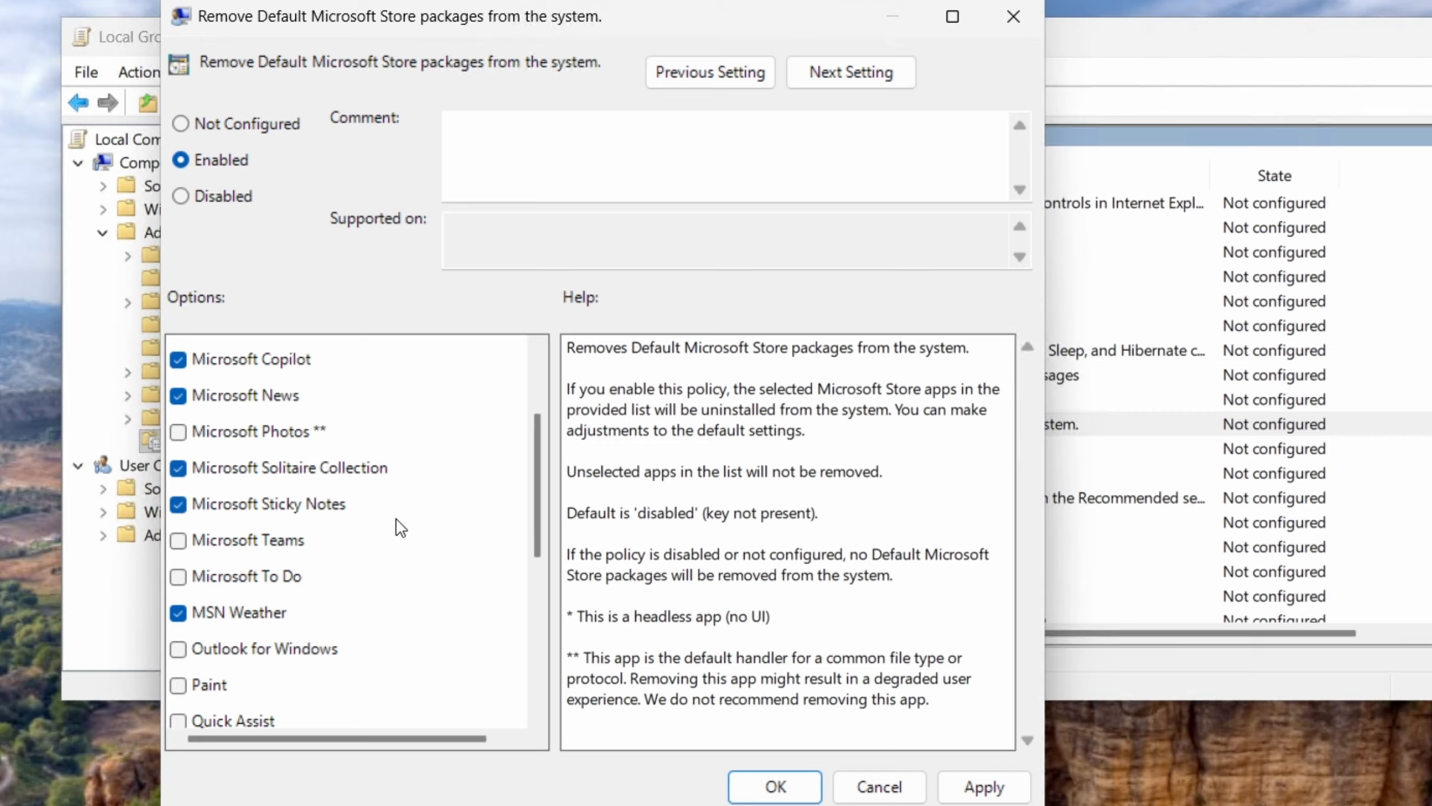
left_click(195, 581)
left_click(262, 547)
scroll(368, 569, "down", 2)
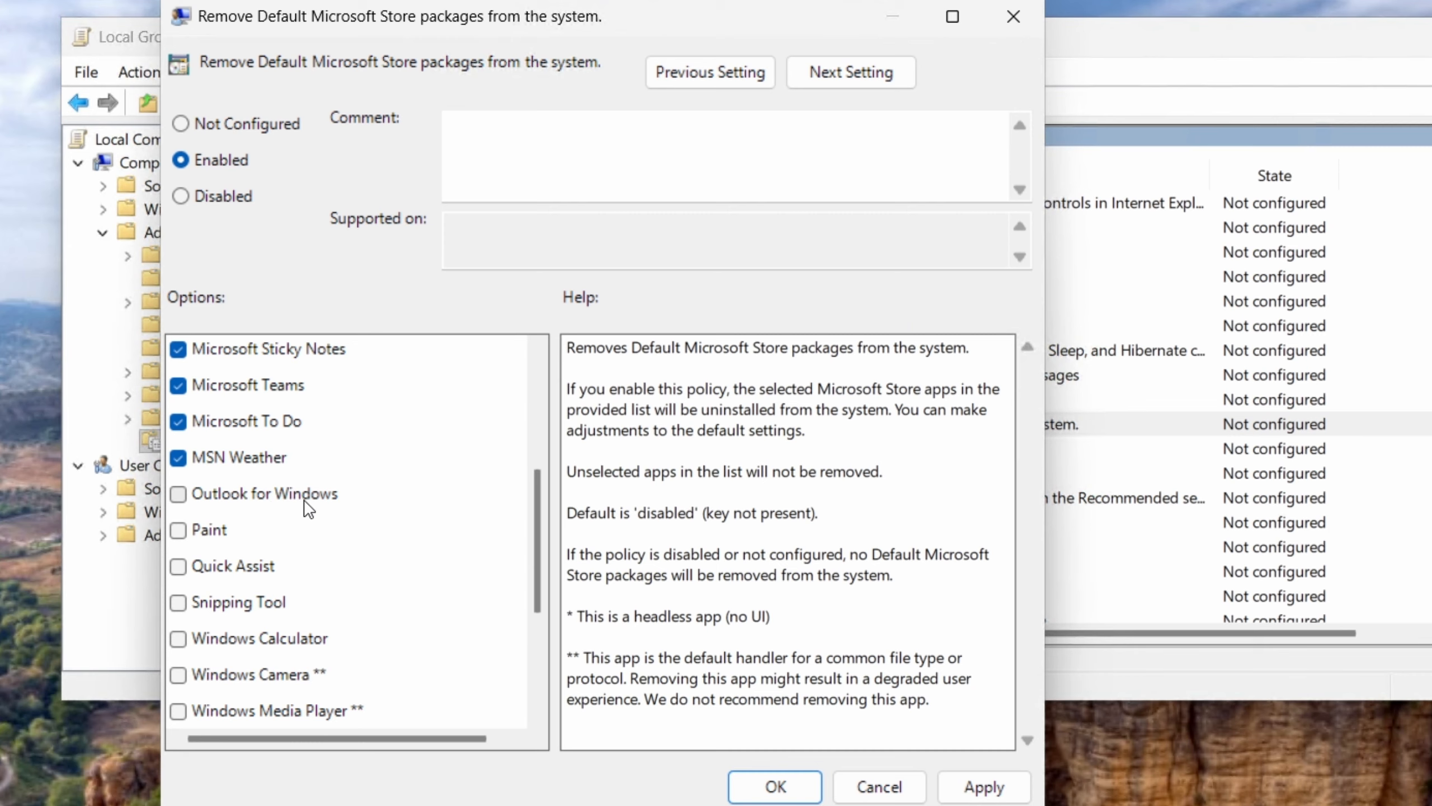
left_click(223, 571)
scroll(350, 593, "down", 2)
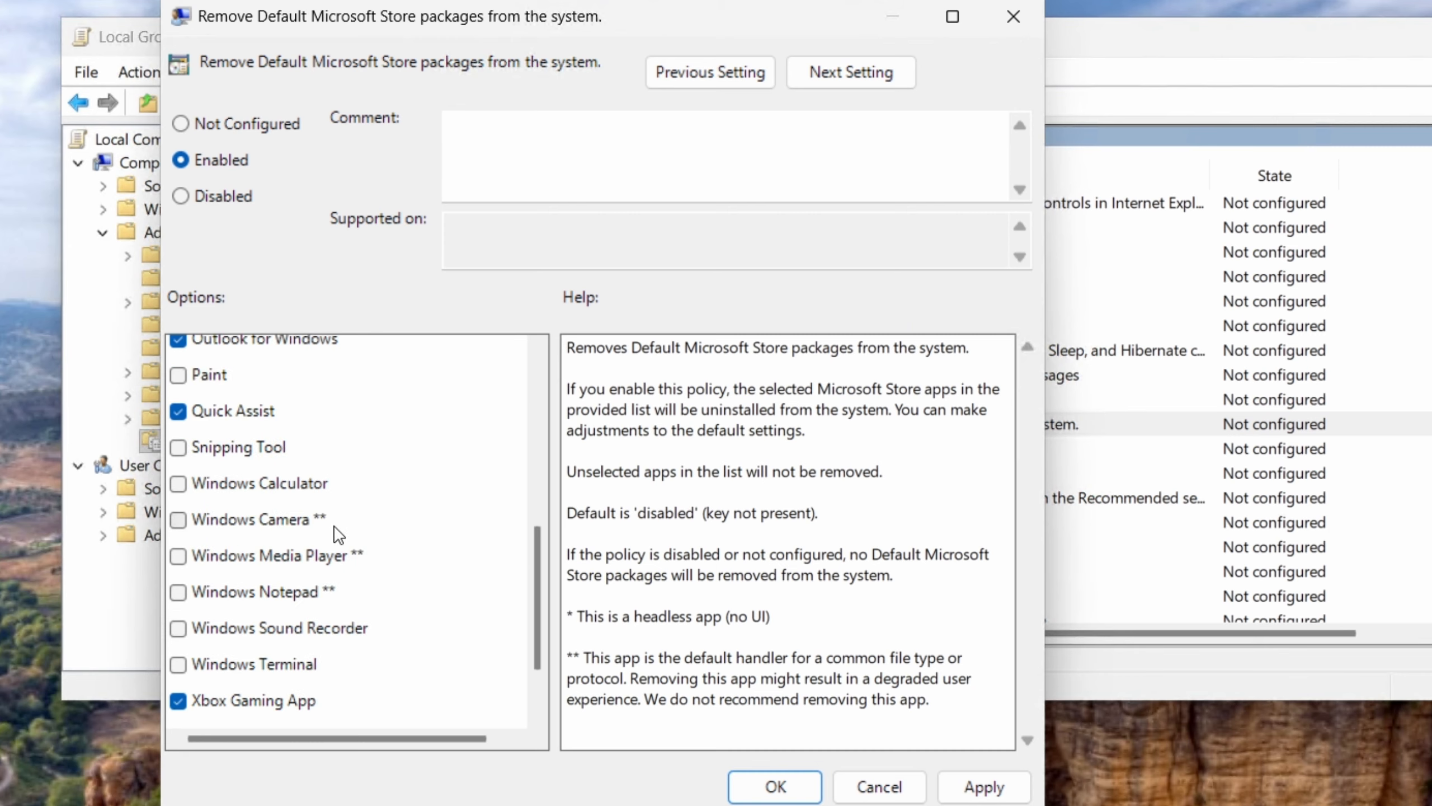
Clear Xbox Gaming App, Xbox Identity Provider, Xbox Speech To Text Overlay and Xbox TCUI from the removal list, and apply the policy.
scroll(356, 555, "down", 1)
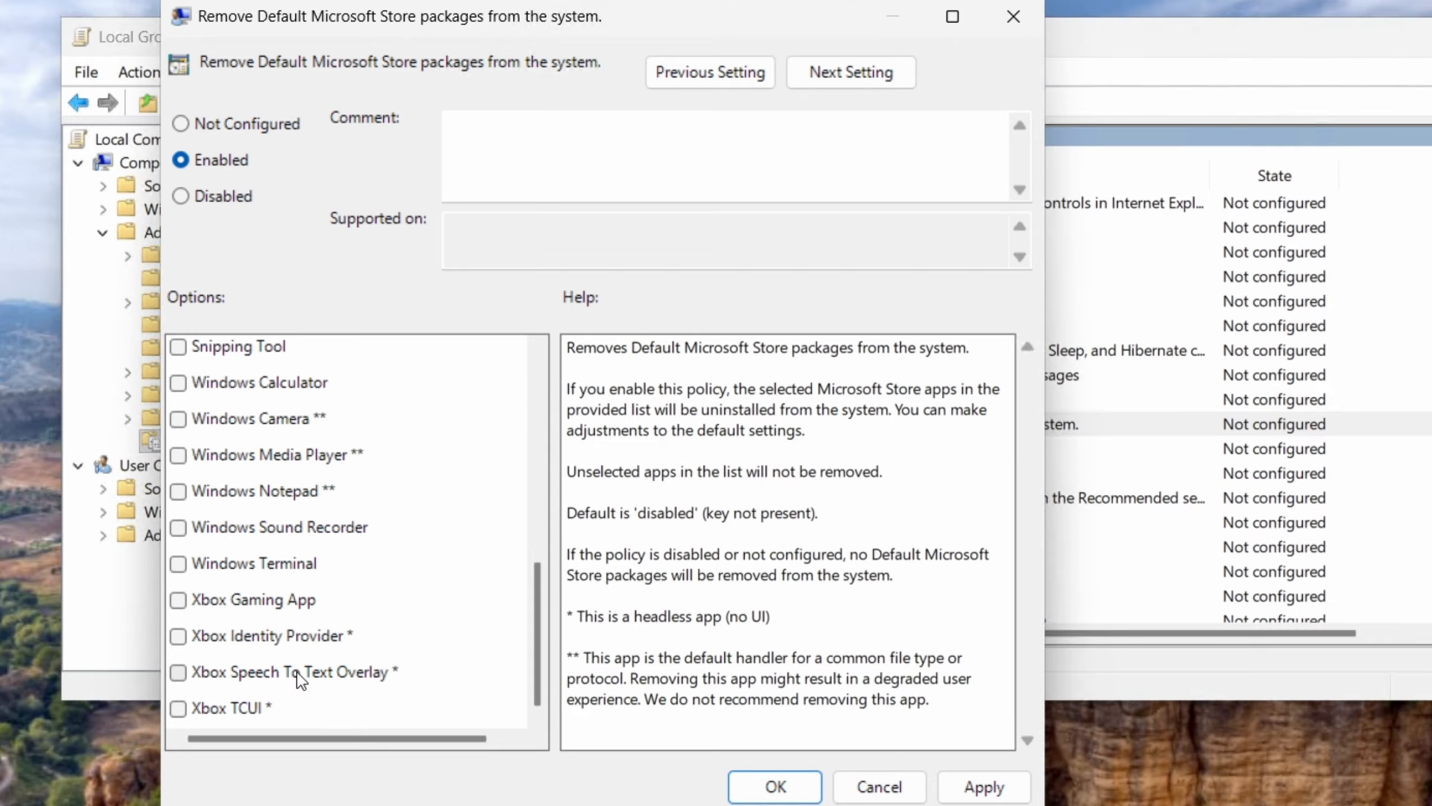
scroll(285, 665, "up", 2)
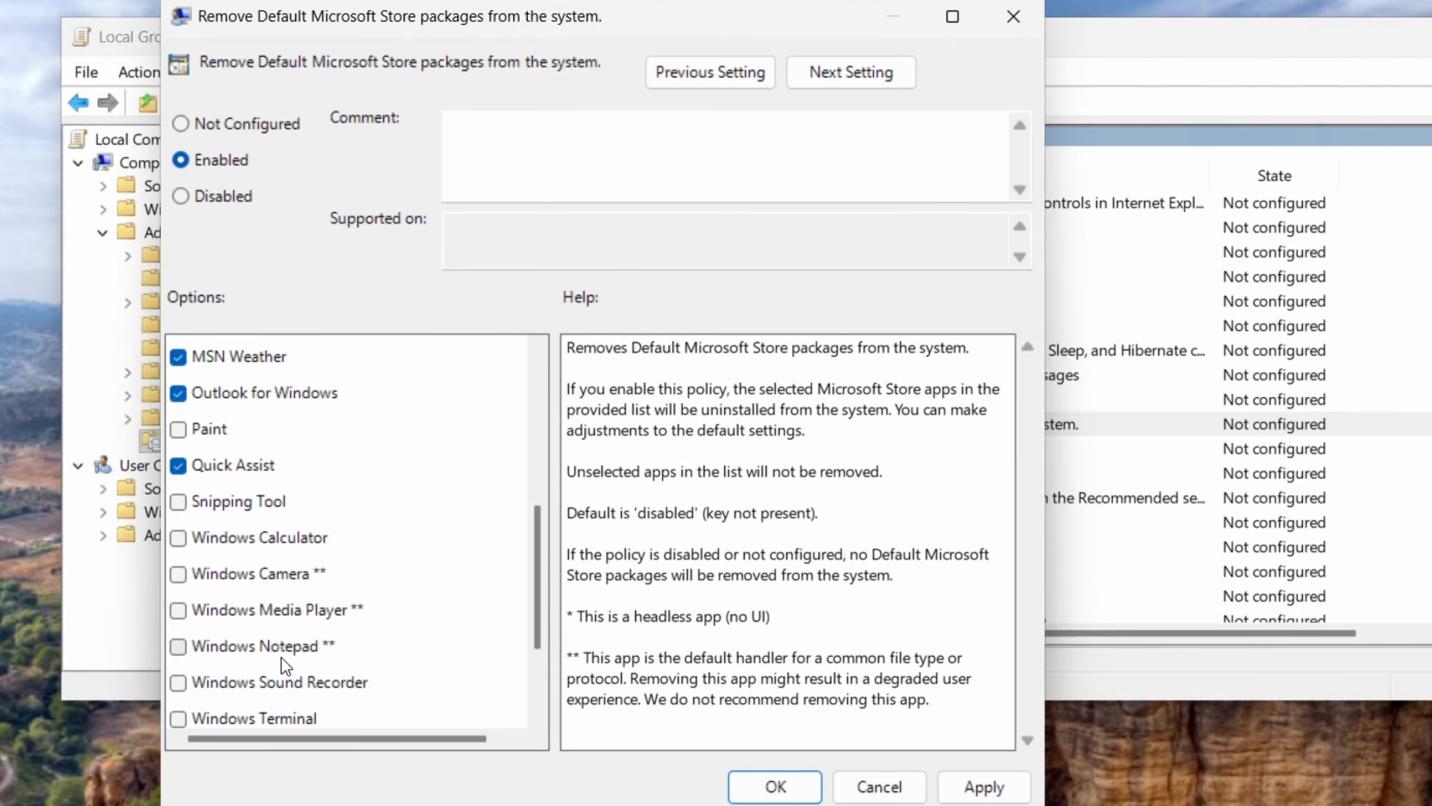
scroll(295, 633, "up", 5)
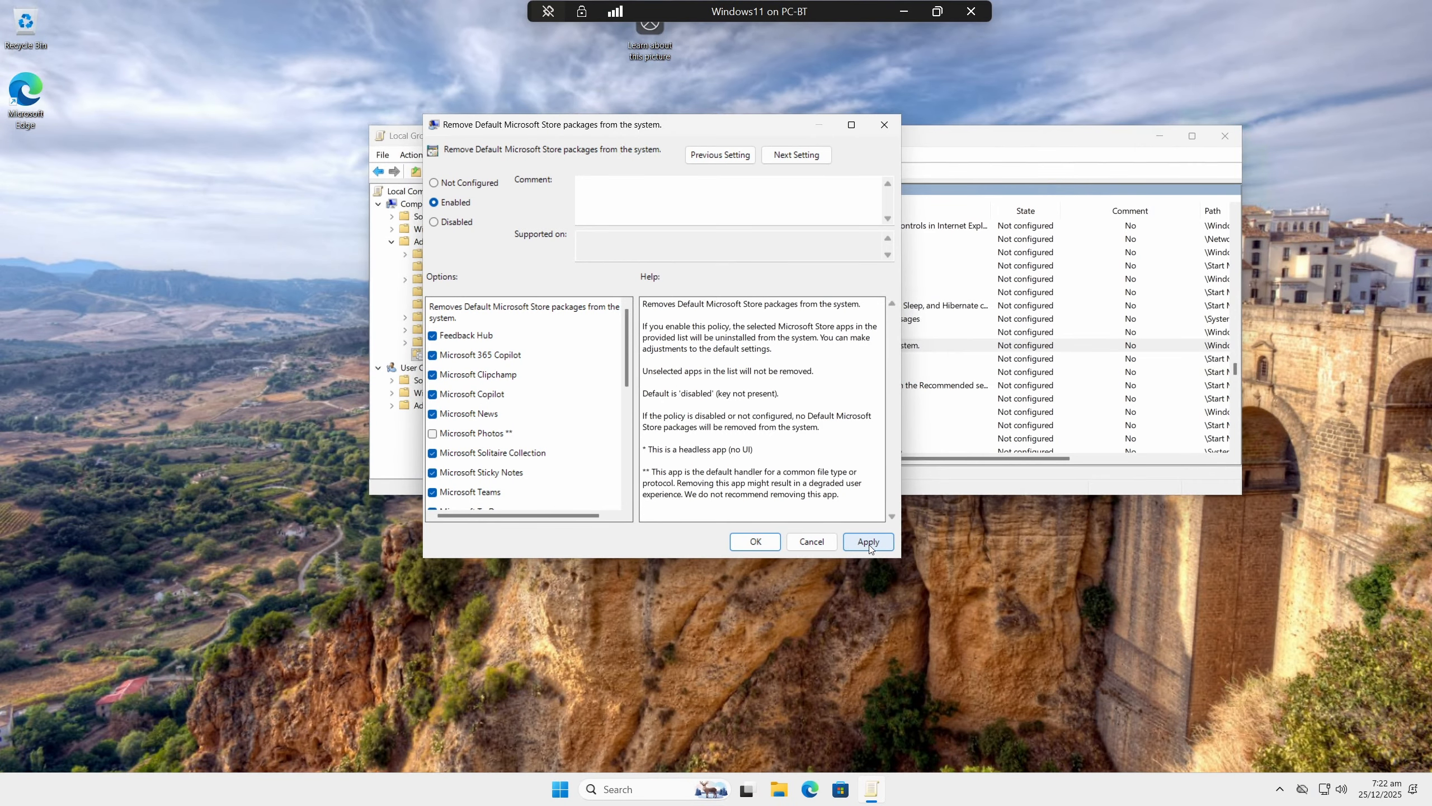
left_click(901, 612)
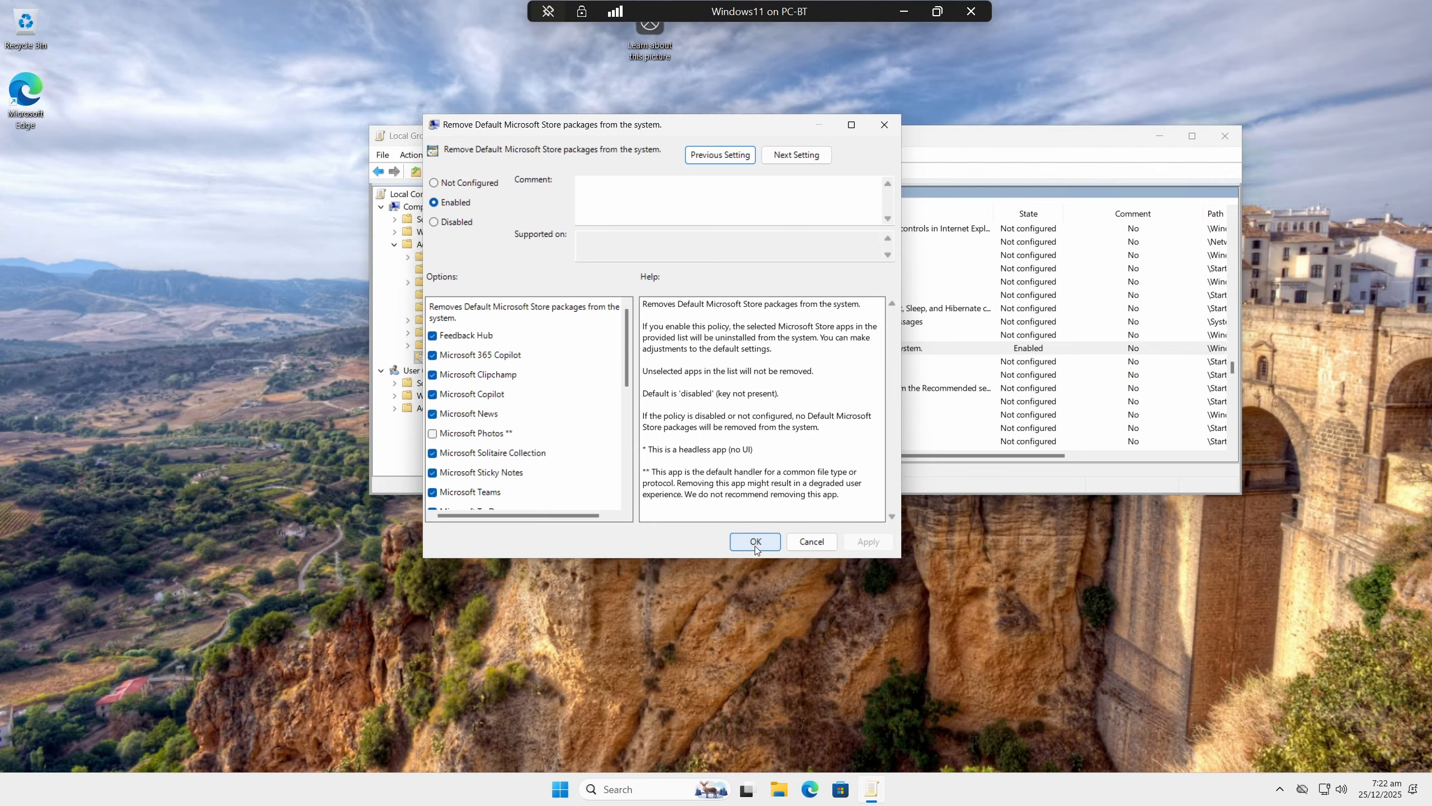
left_click(762, 612)
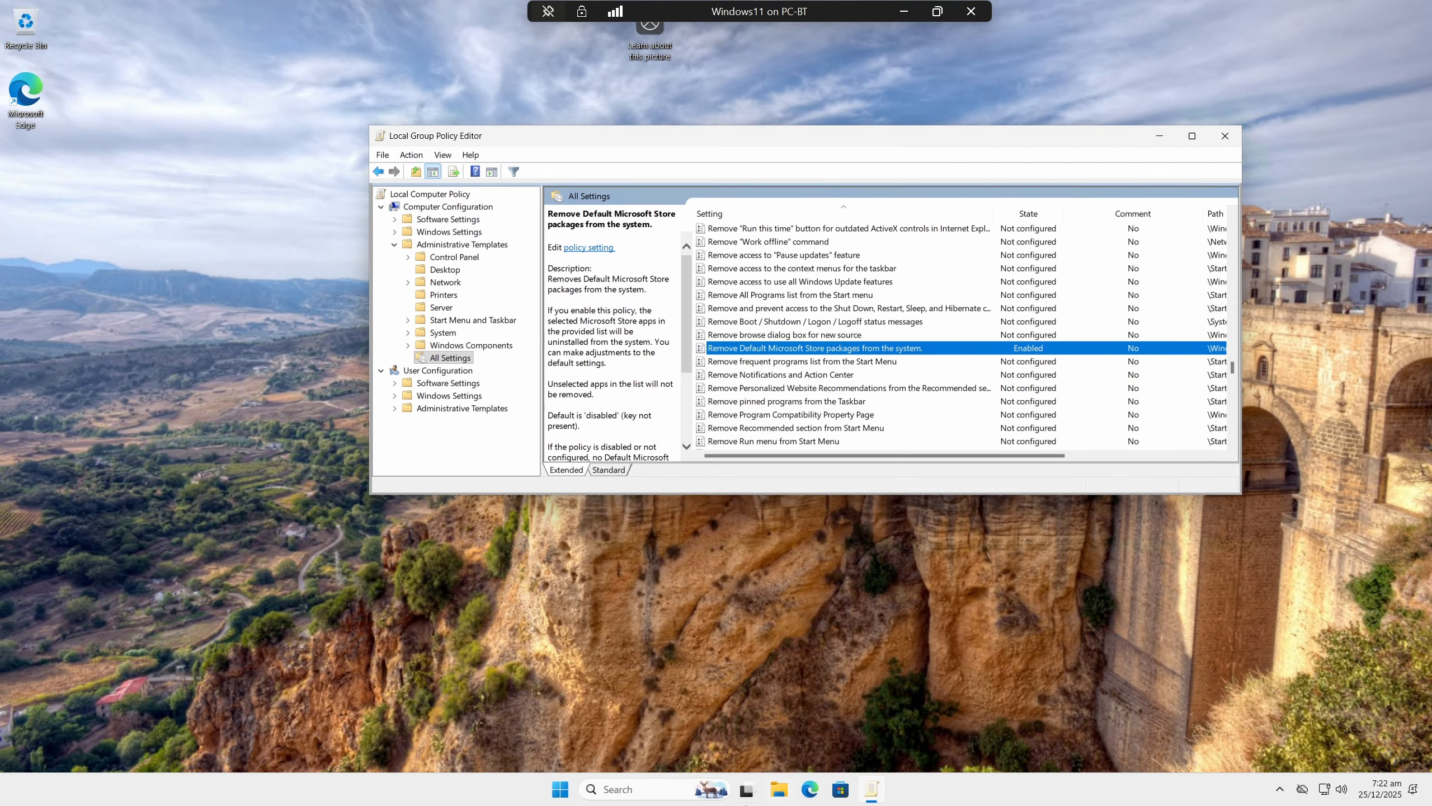
Show the full list of installed apps and check which of the packages marked for removal are present.
left_click(560, 790)
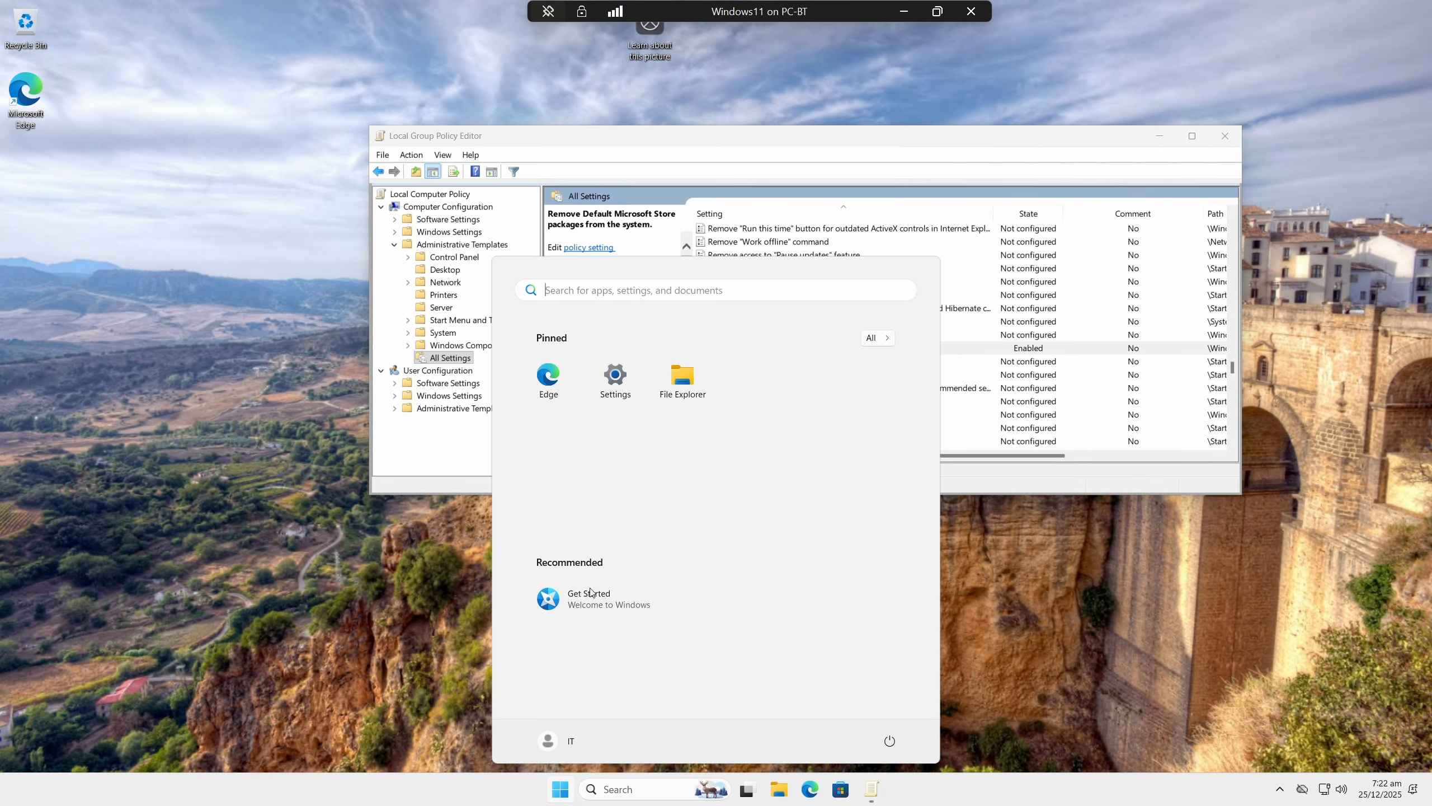
left_click(877, 341)
scroll(617, 528, "down", 6)
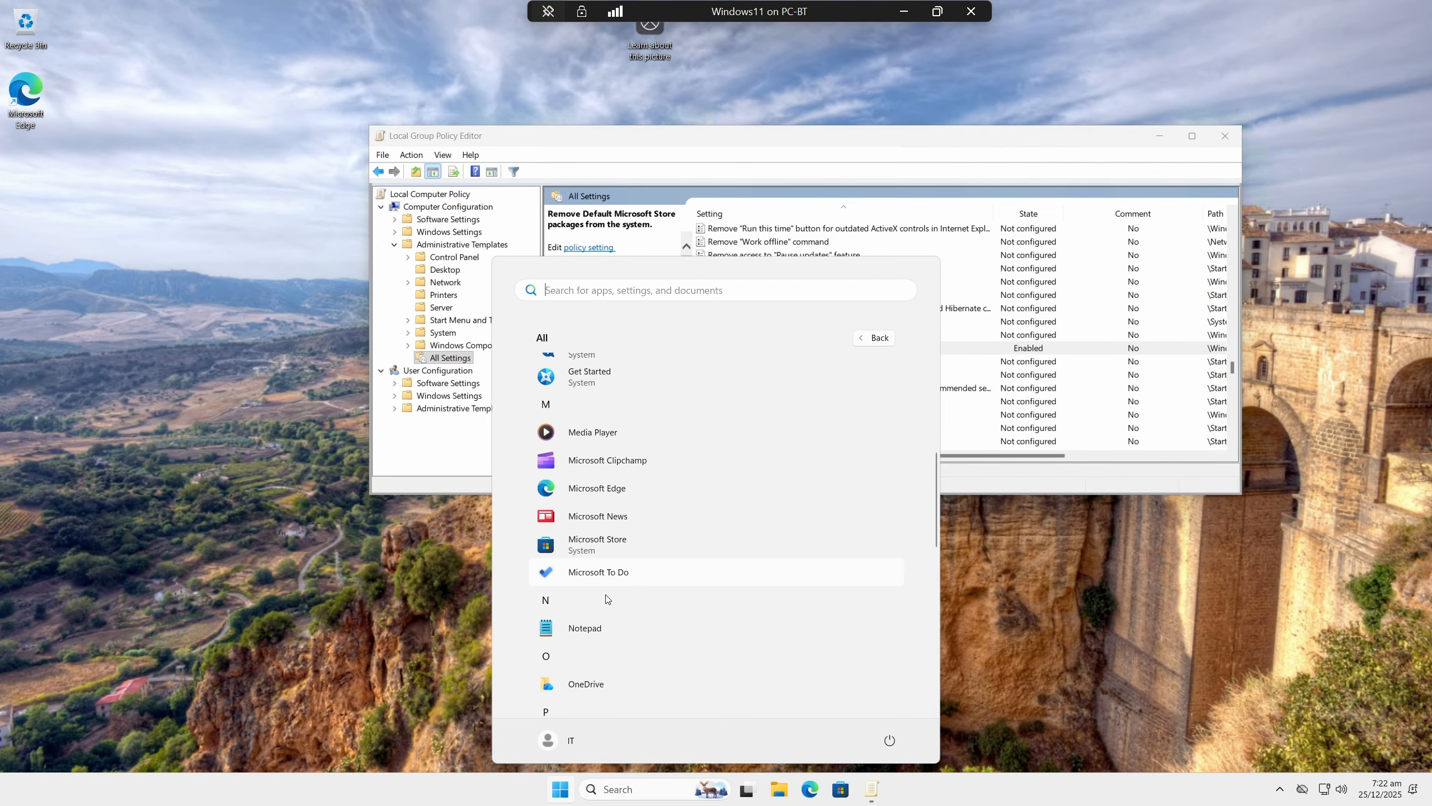
scroll(603, 589, "down", 2)
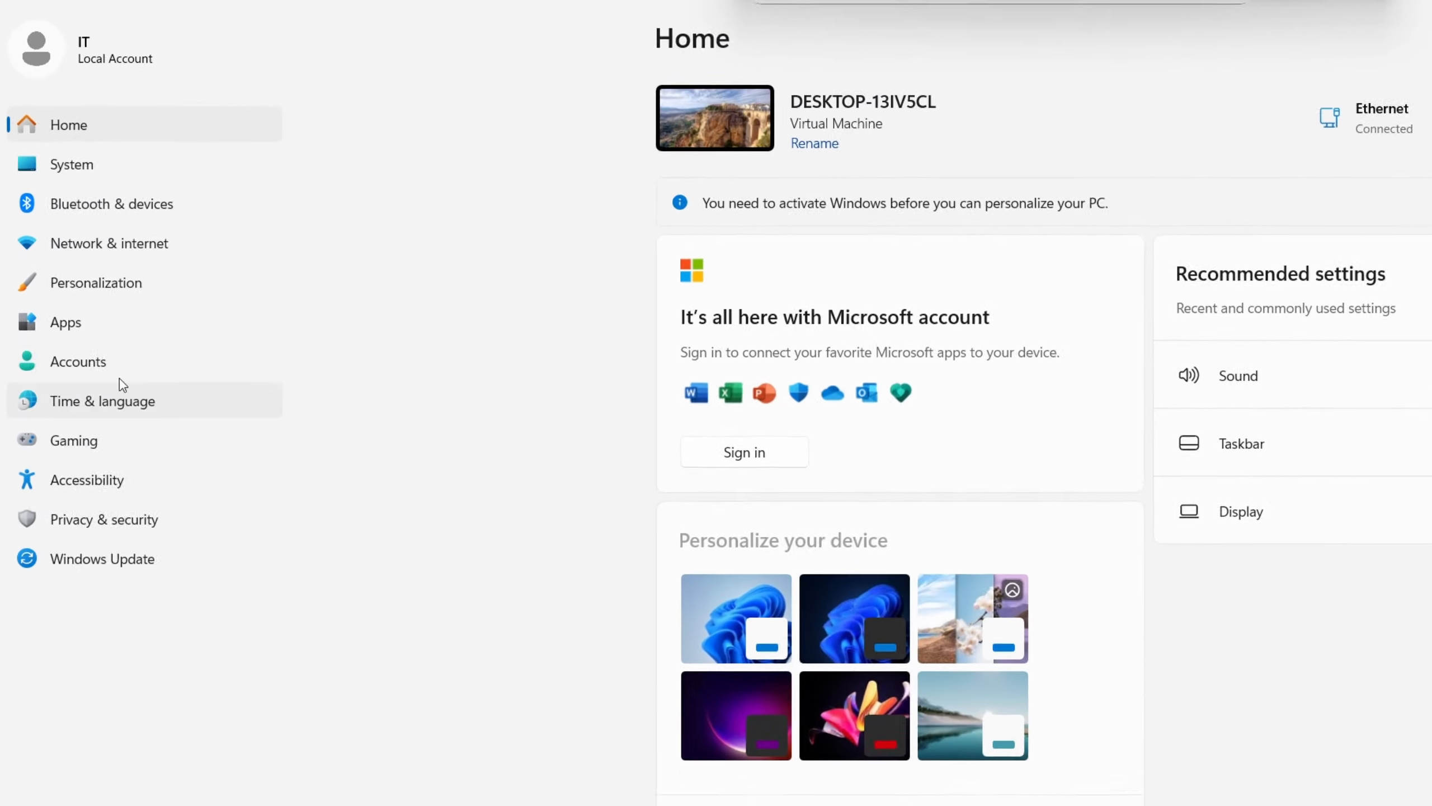
Set the country or region to United States in the Language & region settings and open Windows Update.
left_click(158, 428)
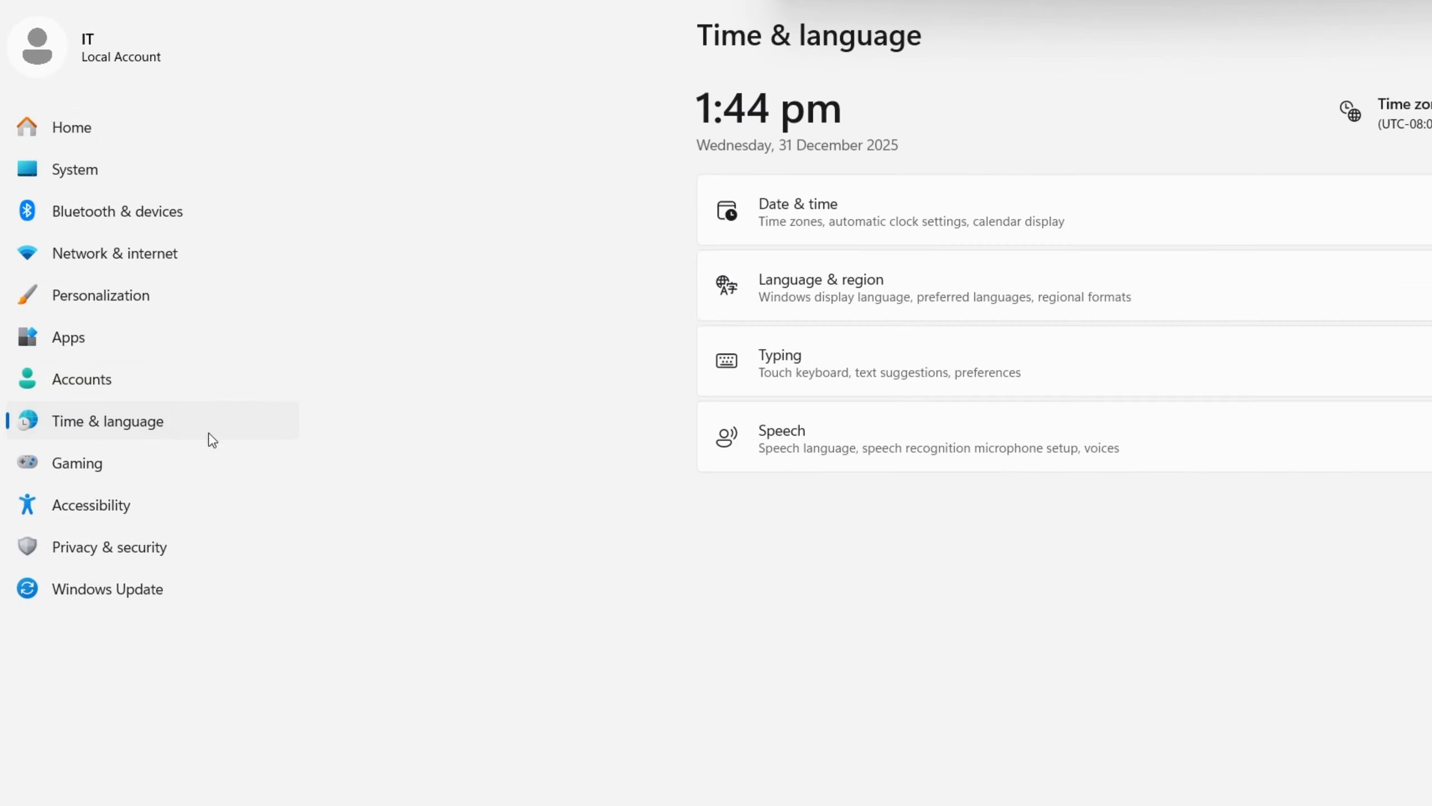
left_click(841, 294)
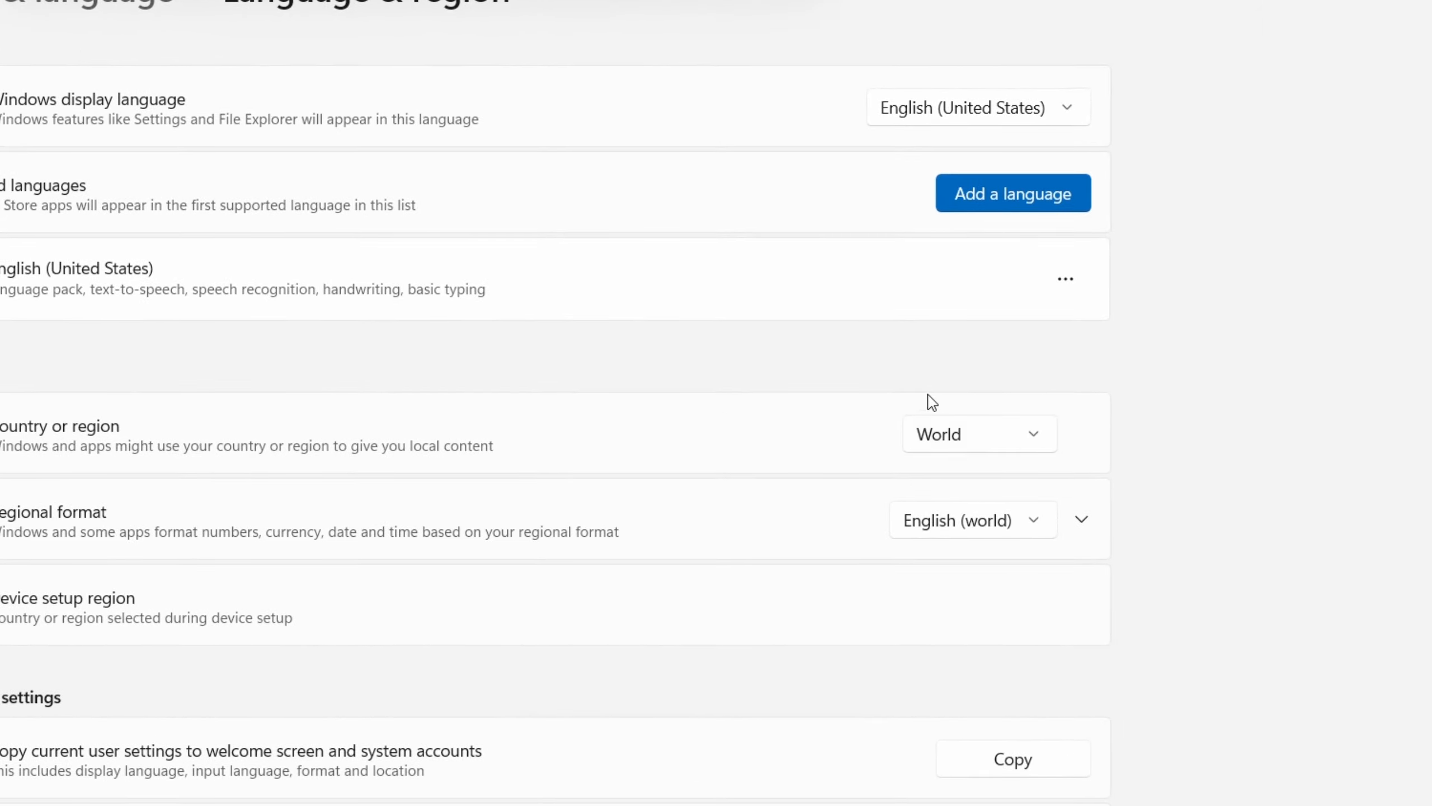
left_click(965, 441)
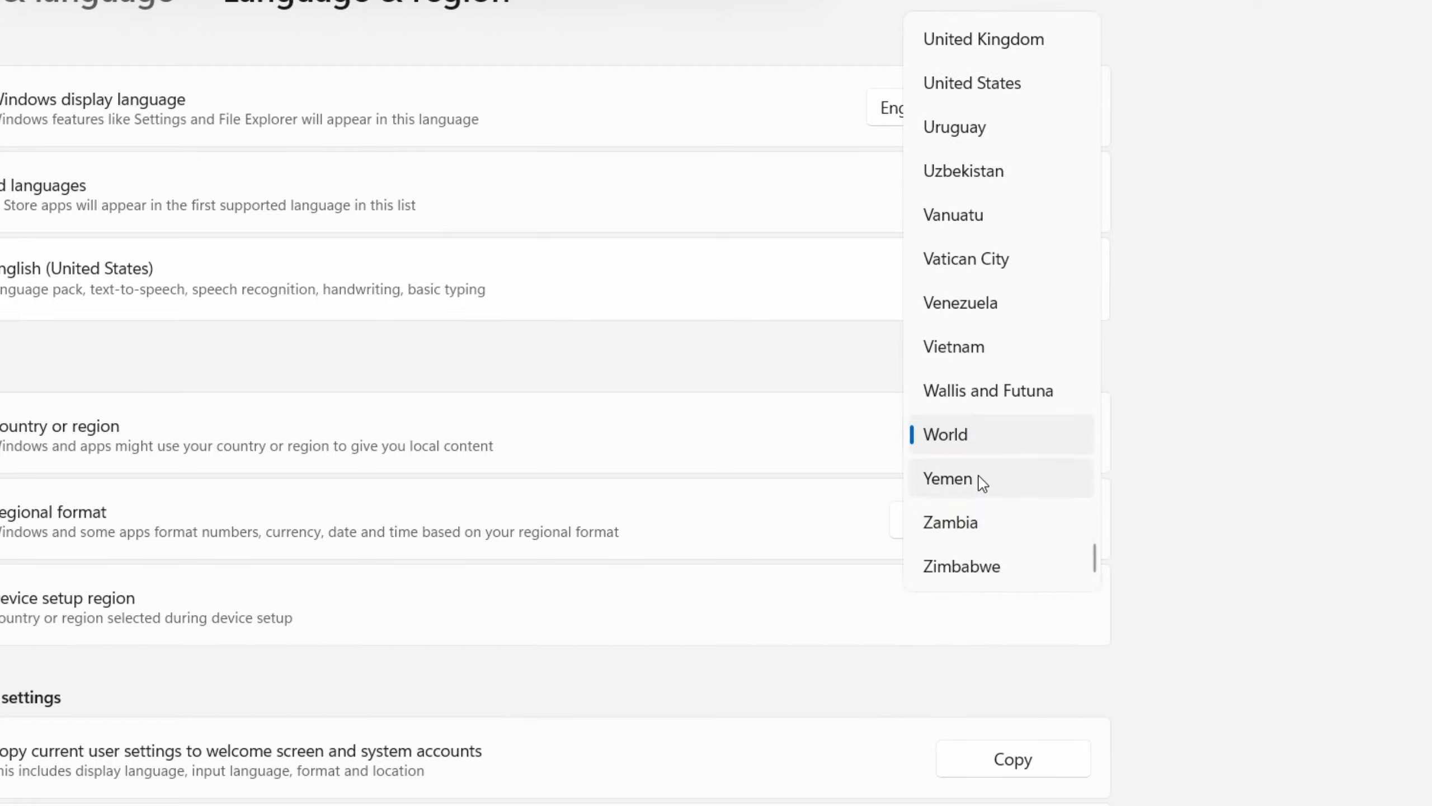
scroll(982, 483, "up", 15)
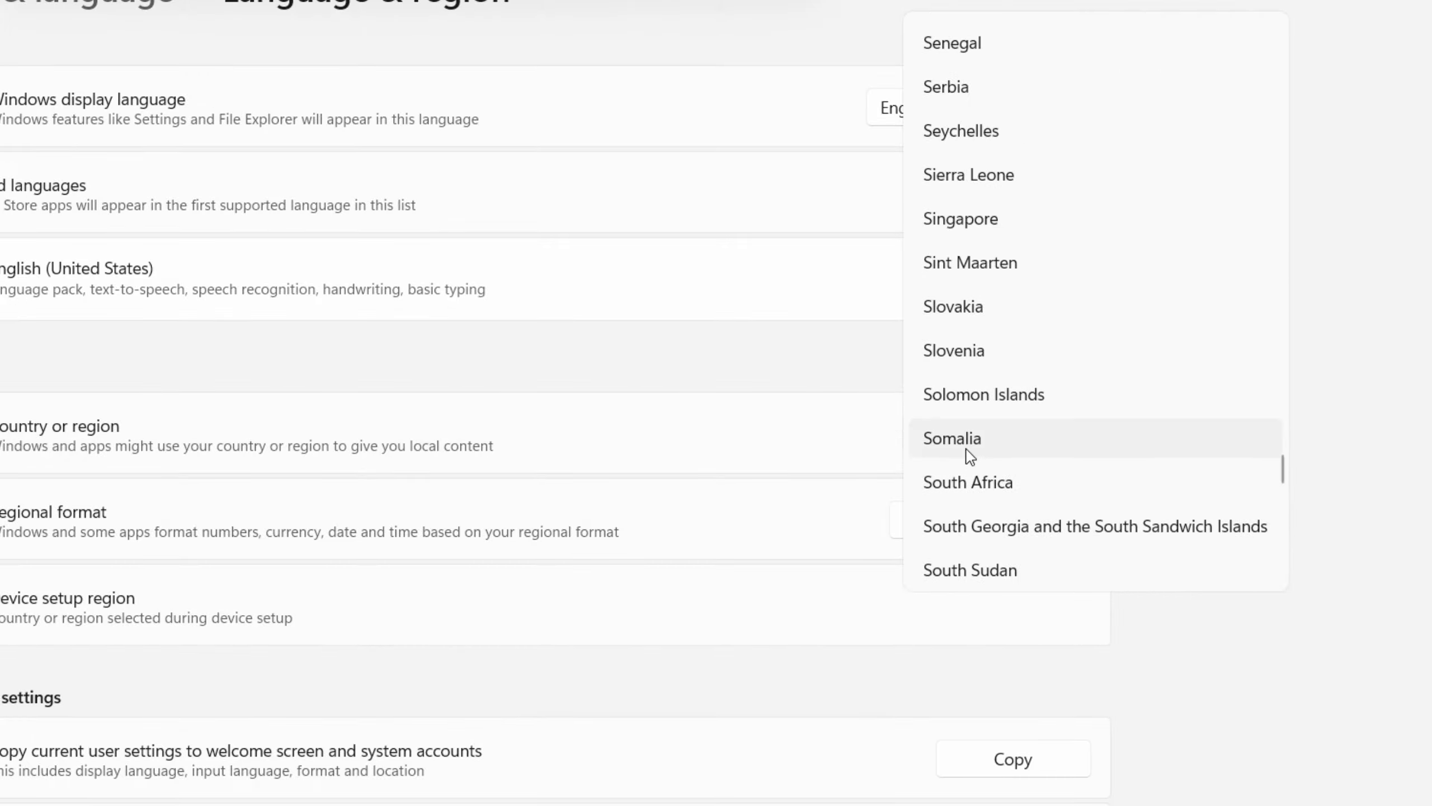
scroll(968, 456, "down", 12)
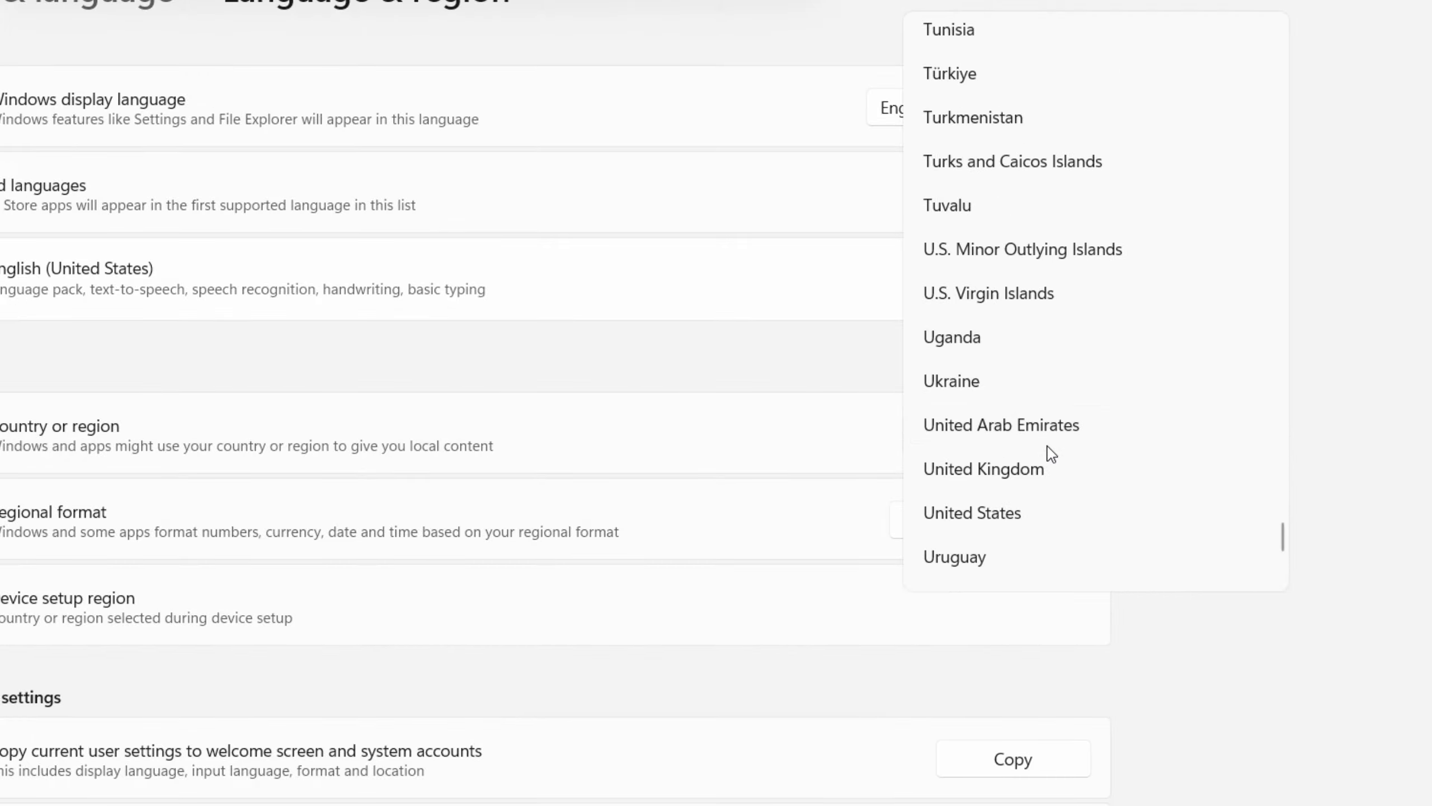
left_click(1014, 515)
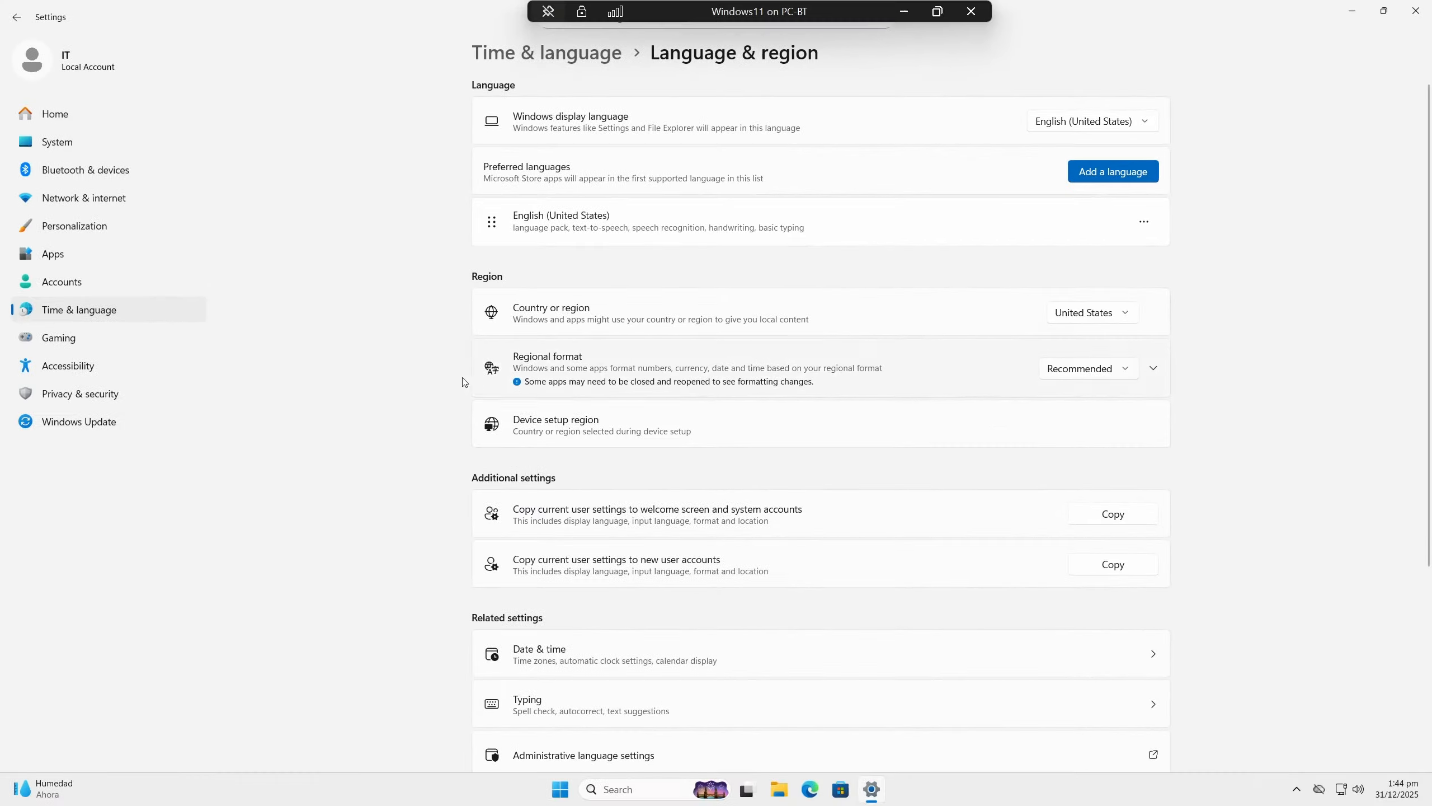
left_click(101, 424)
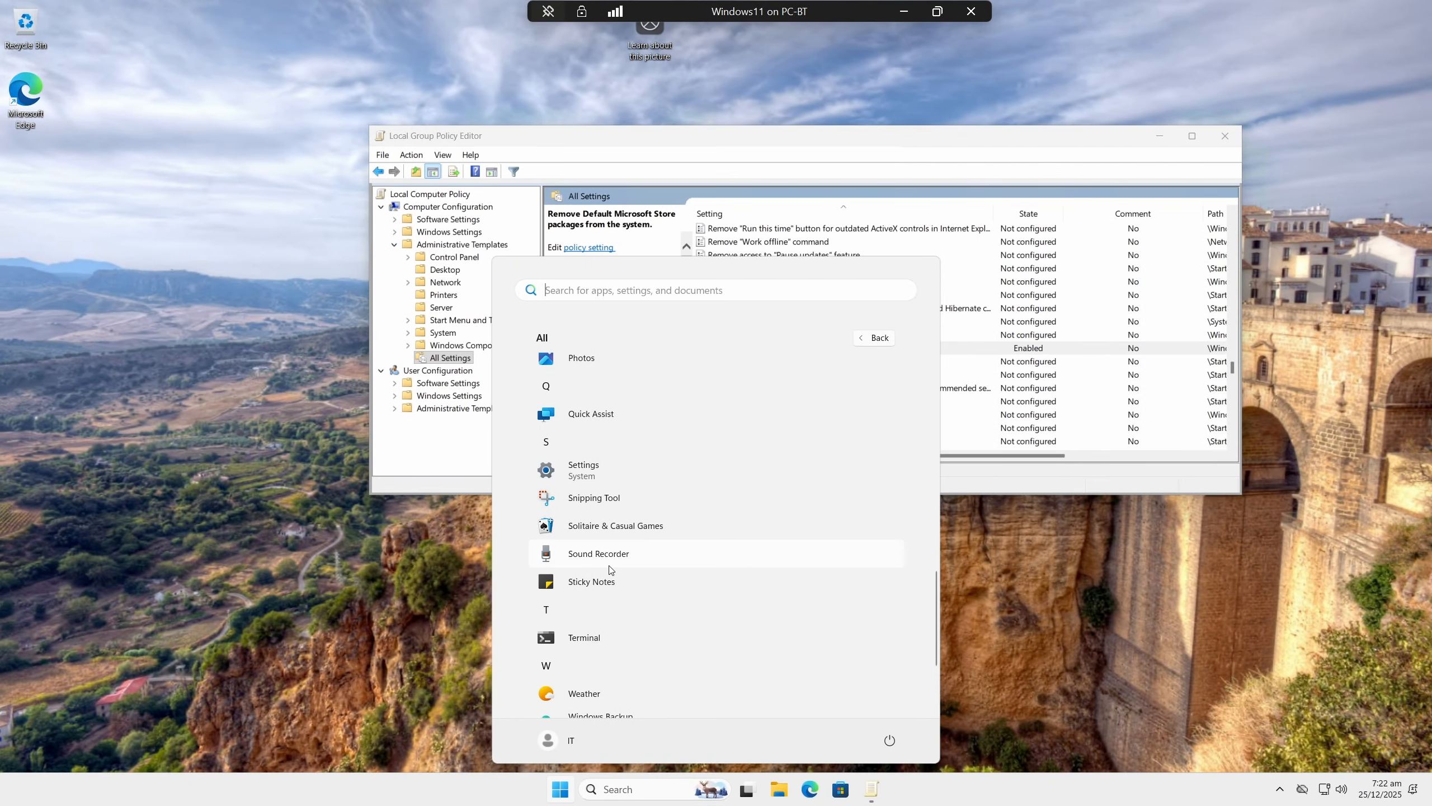
Check the remaining entries at the end of the installed apps list, from Quick Assist to Xbox.
scroll(609, 570, "down", 1)
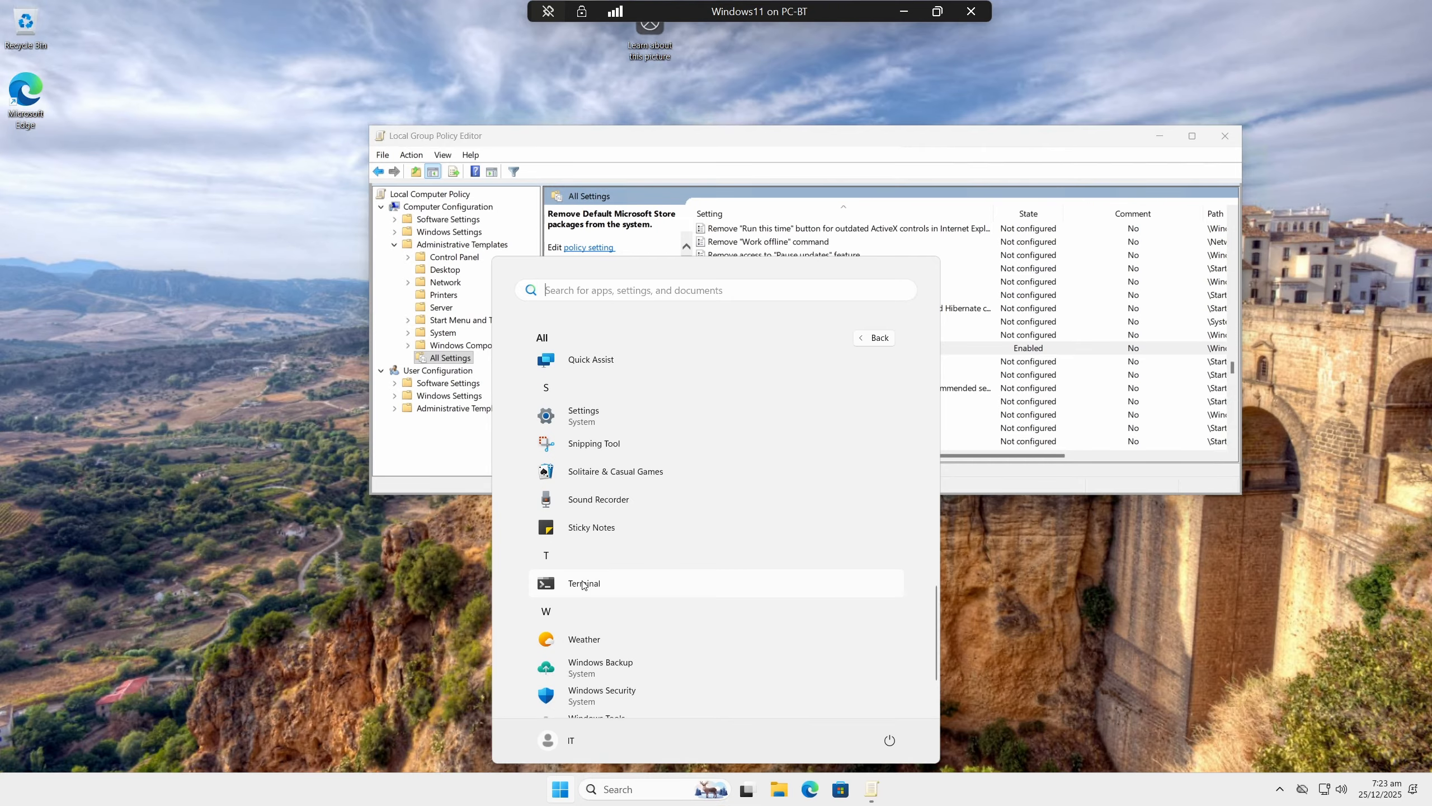
scroll(544, 565, "down", 2)
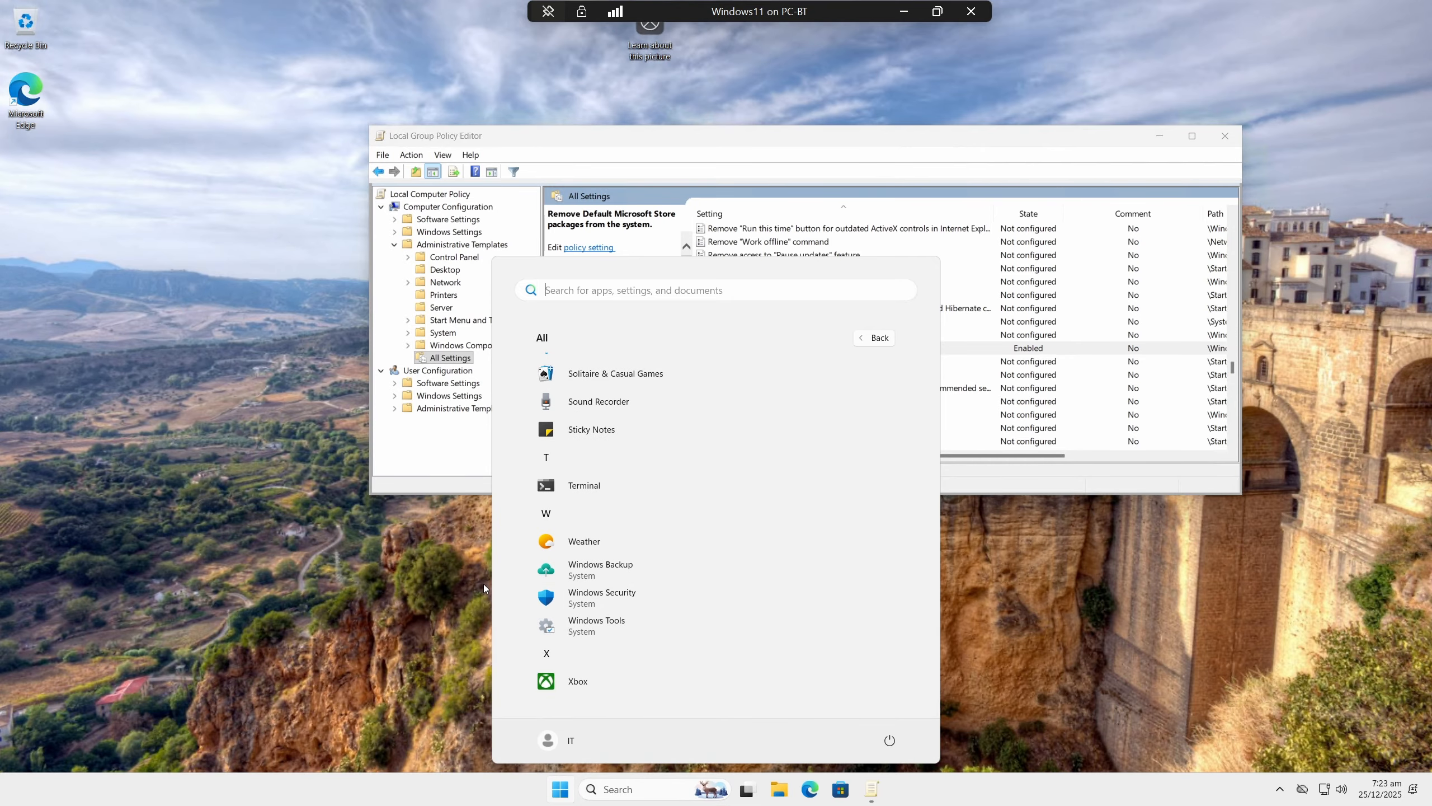